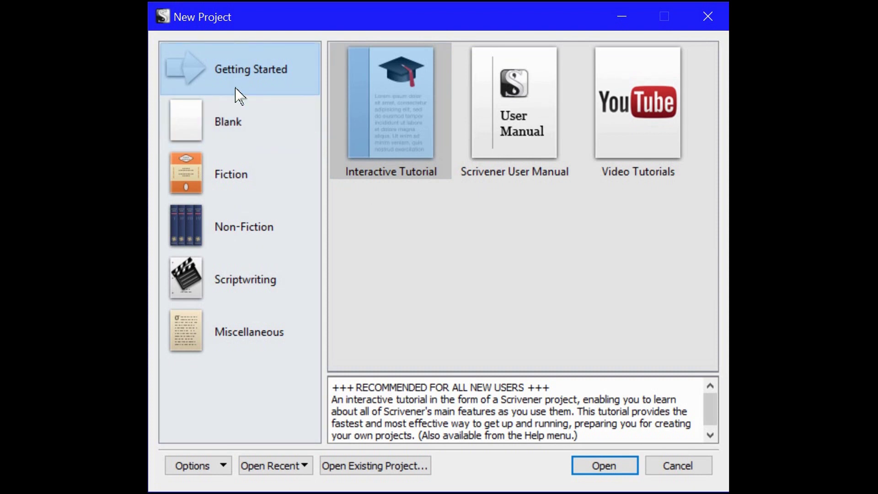
- Browse the project templates in the Blank, Fiction, Non-Fiction, Scriptwriting and Miscellaneous categories
left_click(249, 133)
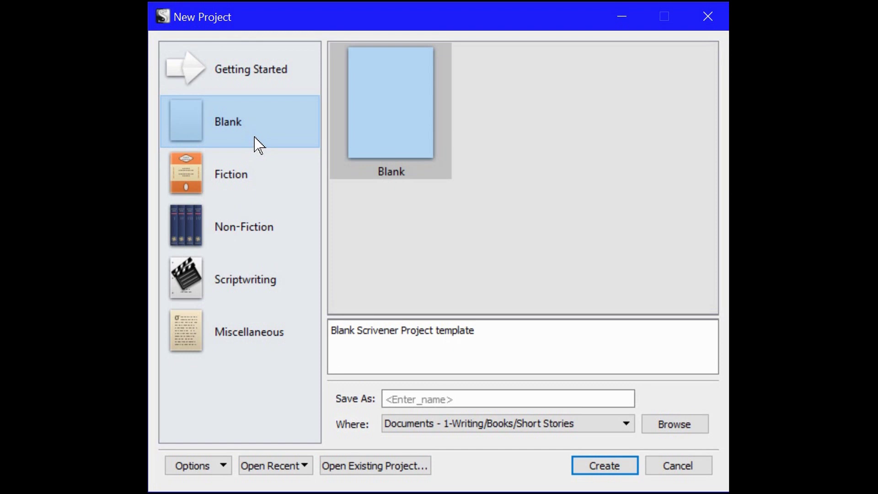
left_click(258, 185)
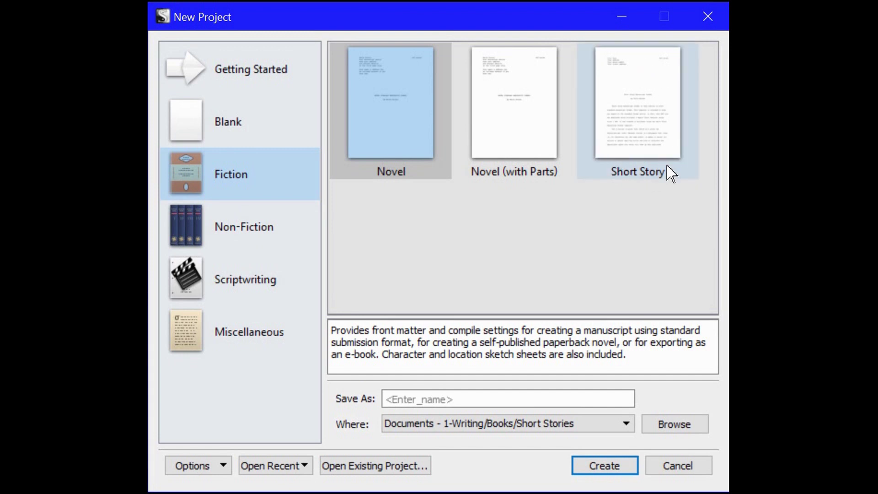
left_click(392, 134)
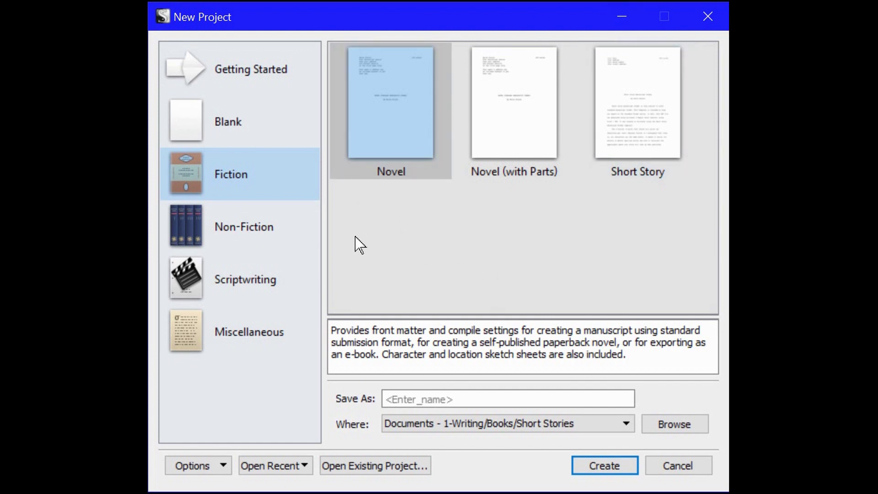
left_click(241, 229)
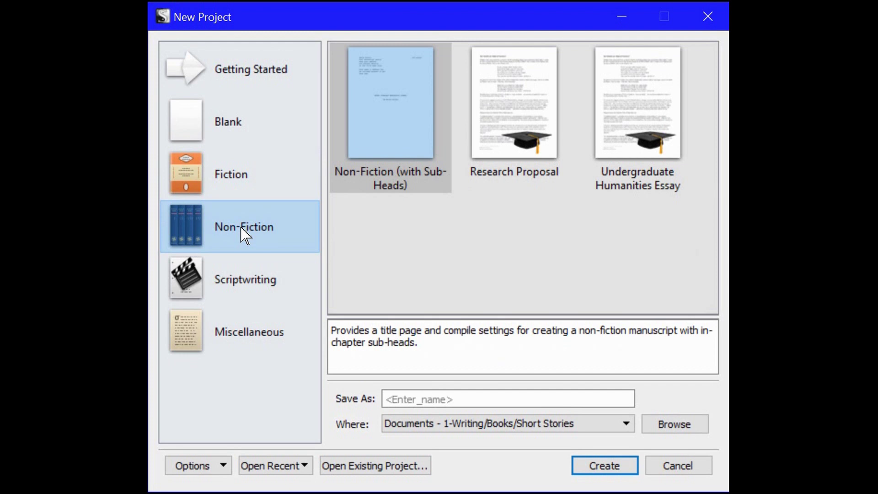
left_click(253, 280)
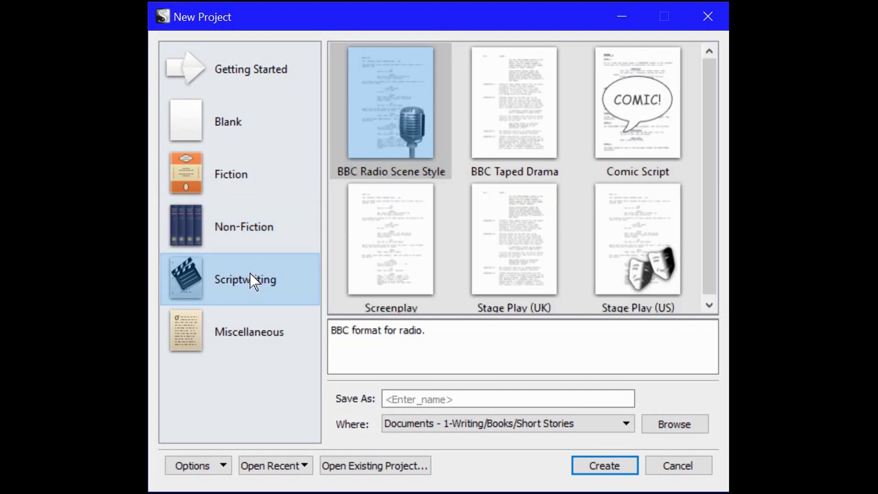
left_click(264, 342)
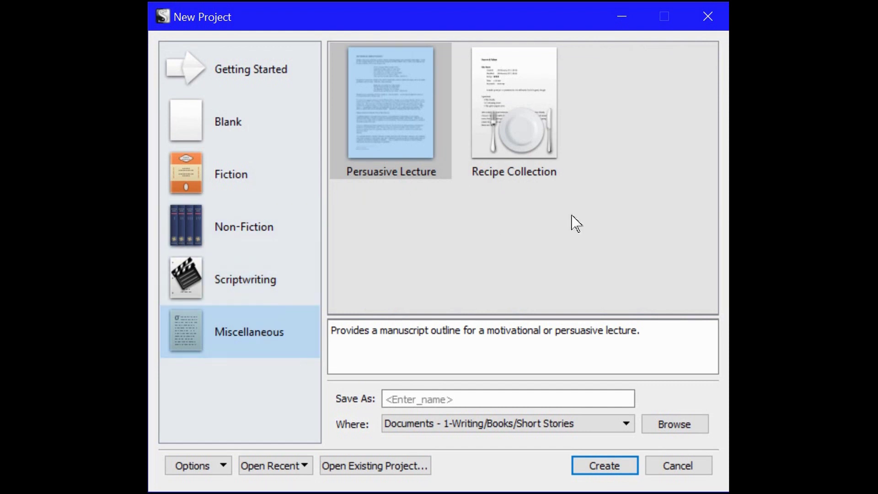
- Create a new project from the Fiction category's Novel template and name it Testing
left_click(247, 182)
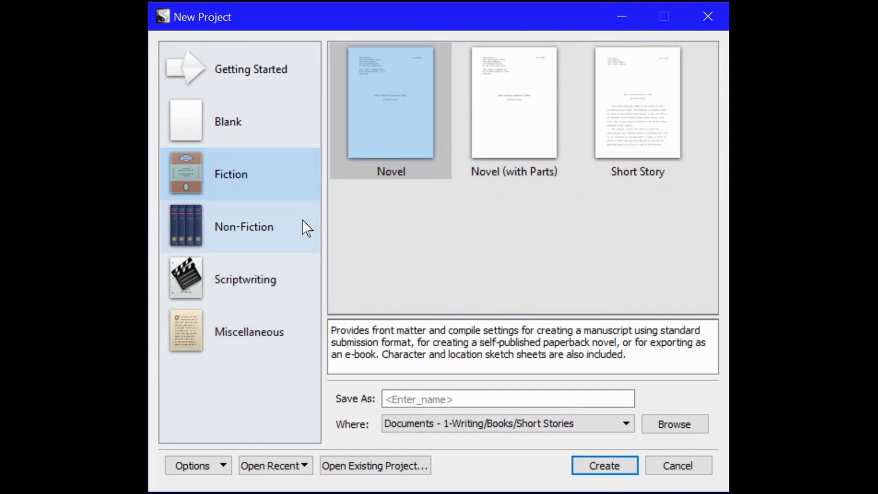
left_click(405, 104)
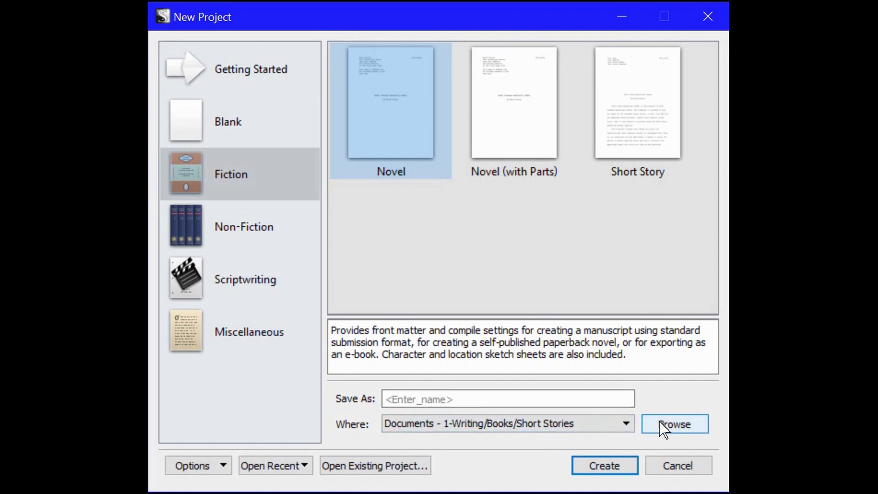
left_click(499, 407)
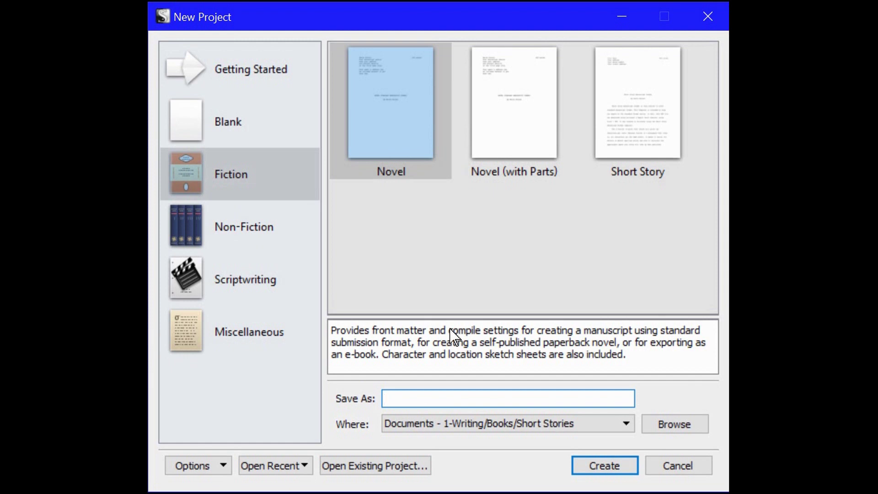
type("Testings")
key("BackSpace")
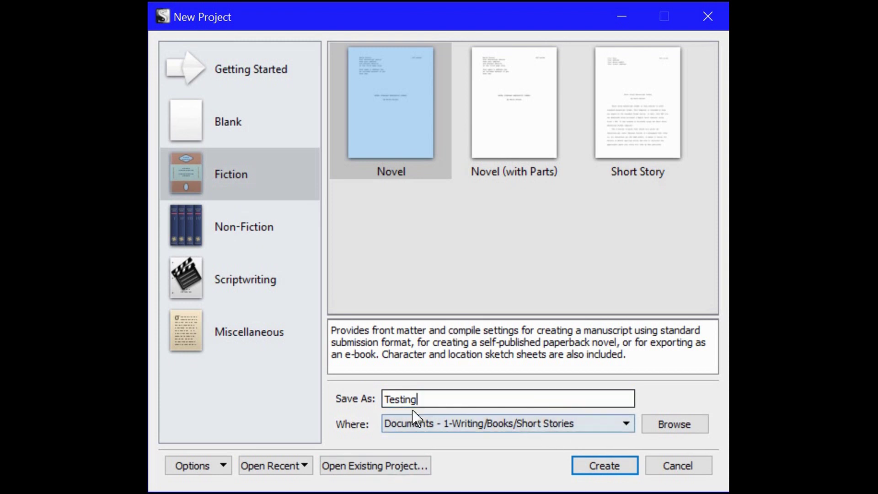
left_click(615, 469)
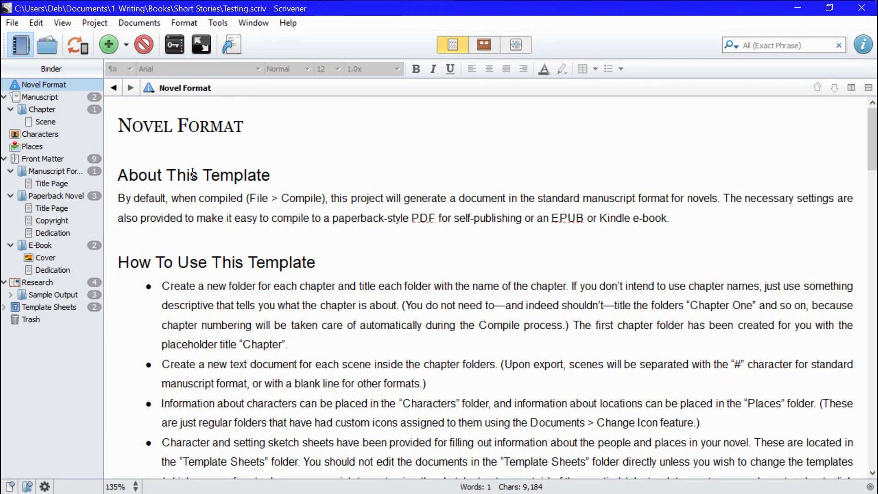
- Read through the Novel Format template instructions to the final note and return to the beginning
scroll(364, 273, "down", 1)
left_click(364, 274)
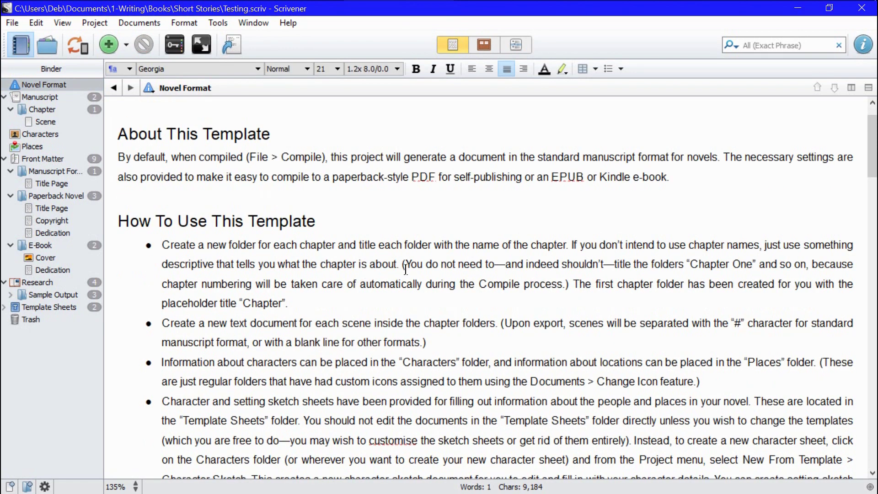
scroll(406, 269, "down", 4)
scroll(434, 273, "down", 4)
scroll(434, 274, "down", 19)
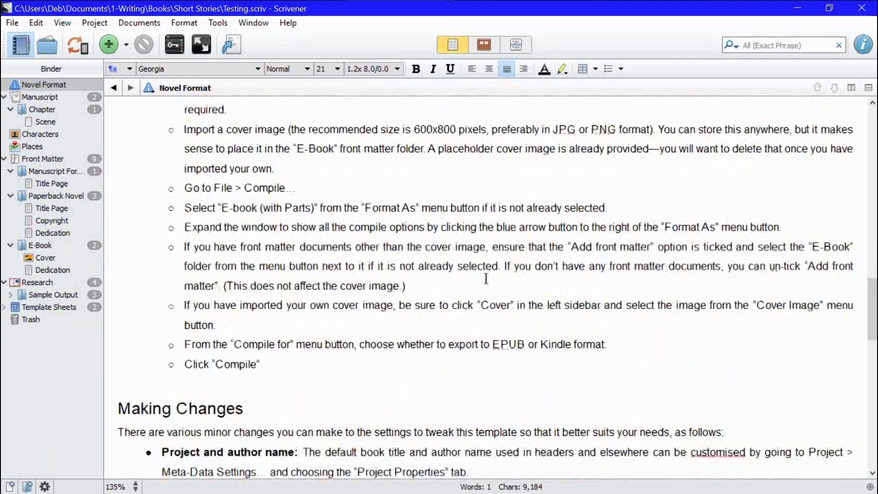
scroll(486, 278, "down", 8)
scroll(485, 279, "down", 5)
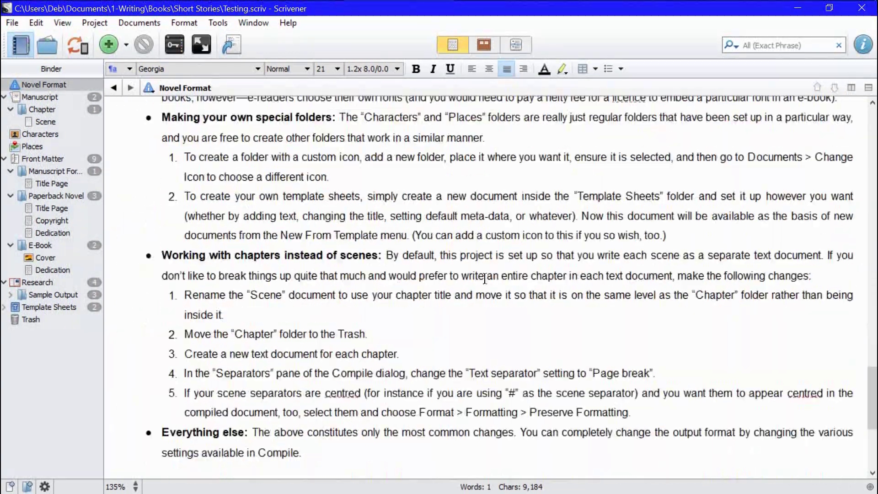
scroll(485, 278, "down", 4)
scroll(486, 277, "down", 2)
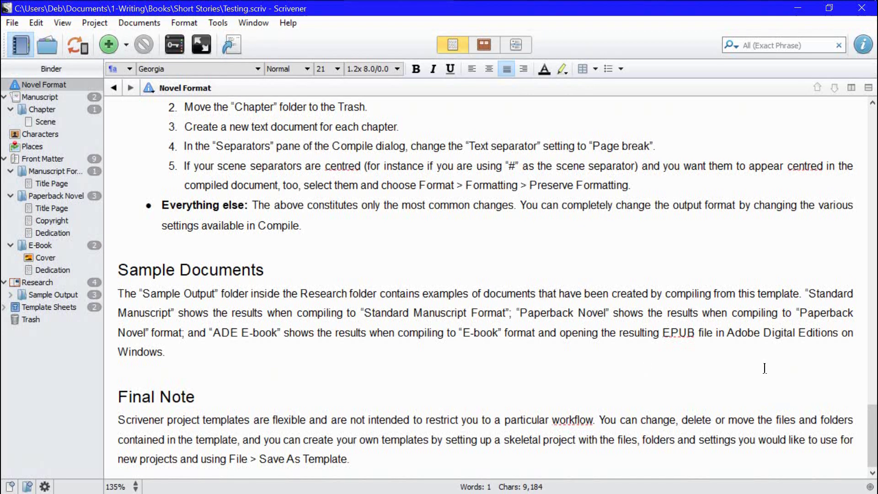
left_click_drag(873, 435, 873, 137)
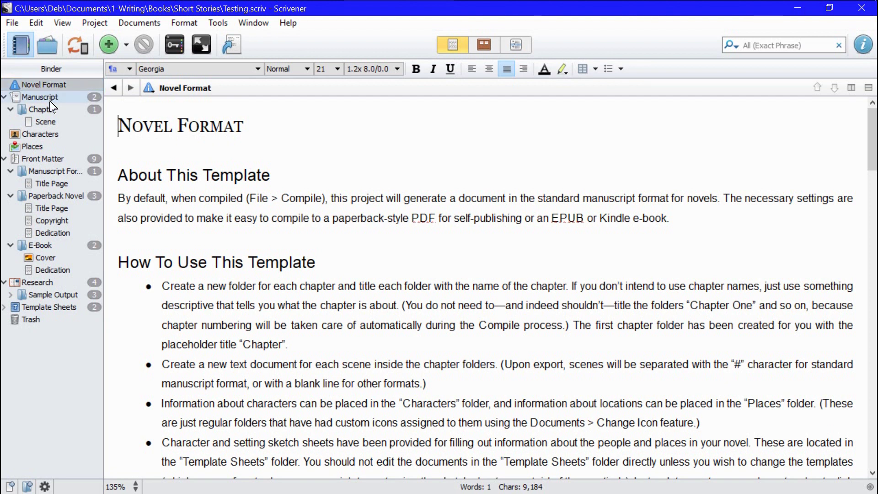
- Look through the binder's Scene, Title Page and Copyright documents and the Manuscript and Chapter folders
left_click(48, 121)
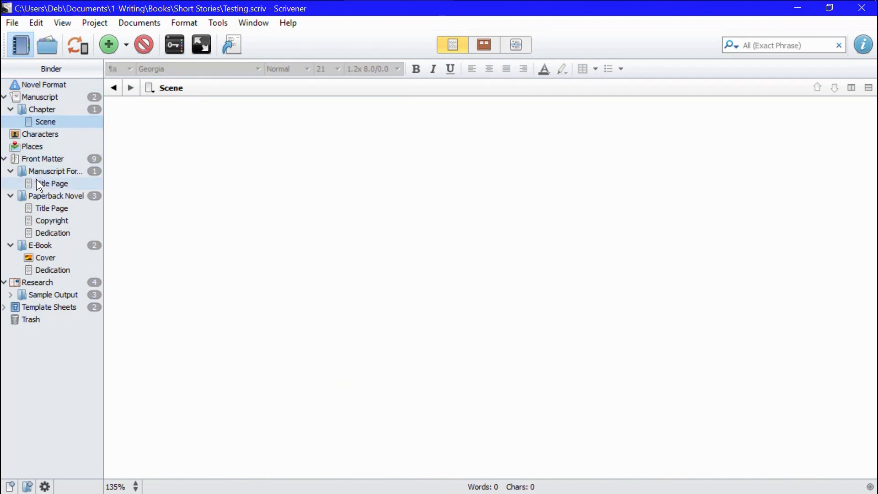
left_click(51, 187)
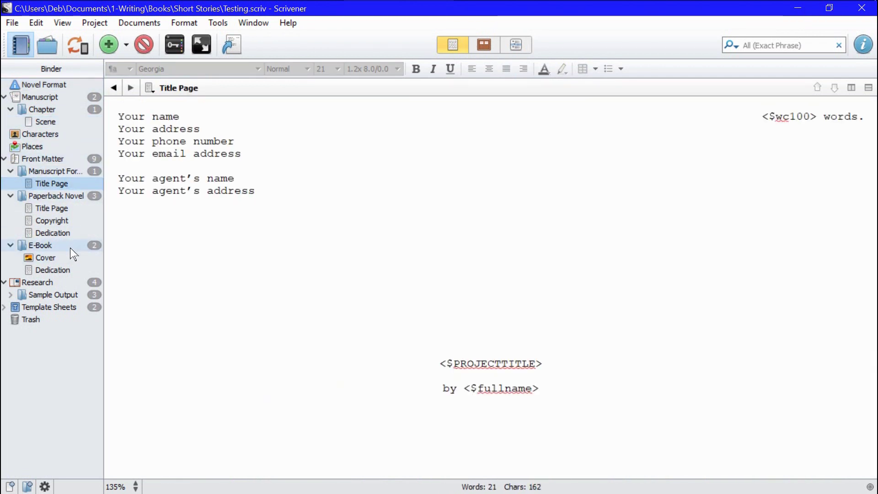
left_click(66, 221)
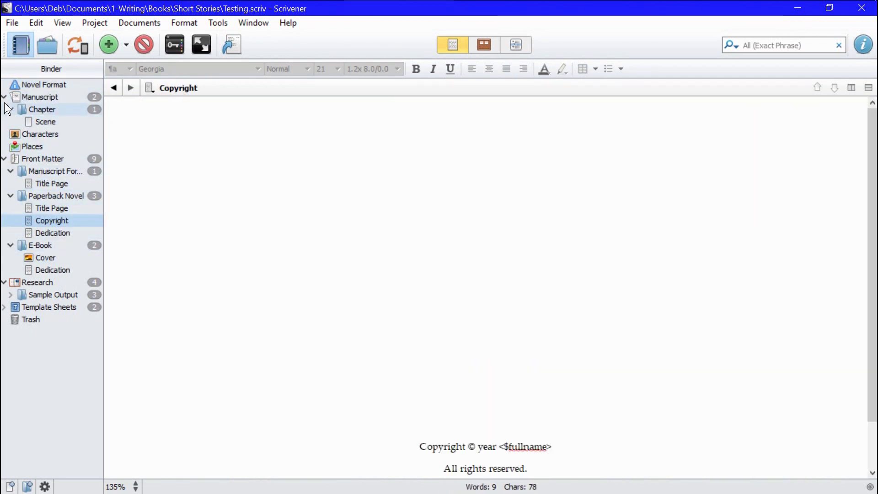
left_click(43, 98)
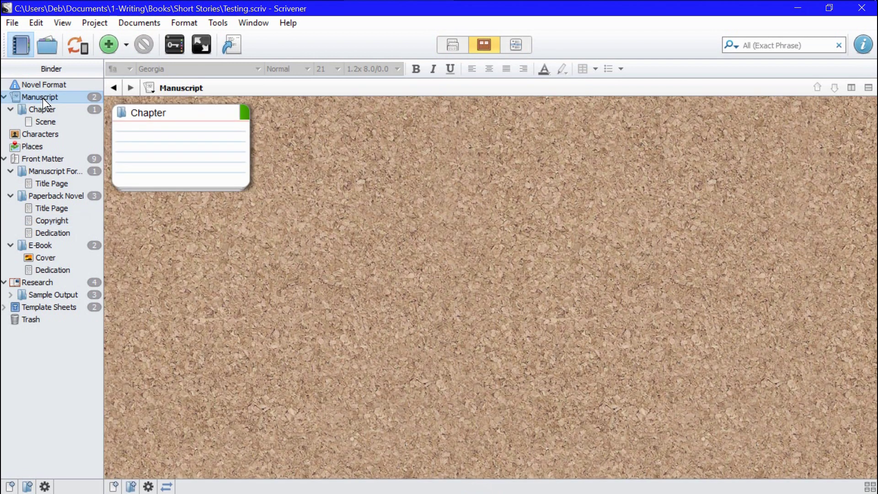
left_click(41, 109)
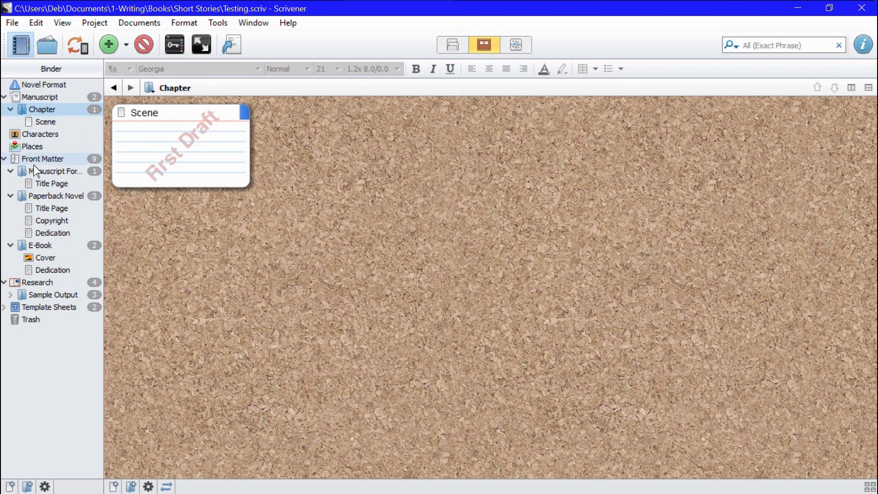
left_click(51, 121)
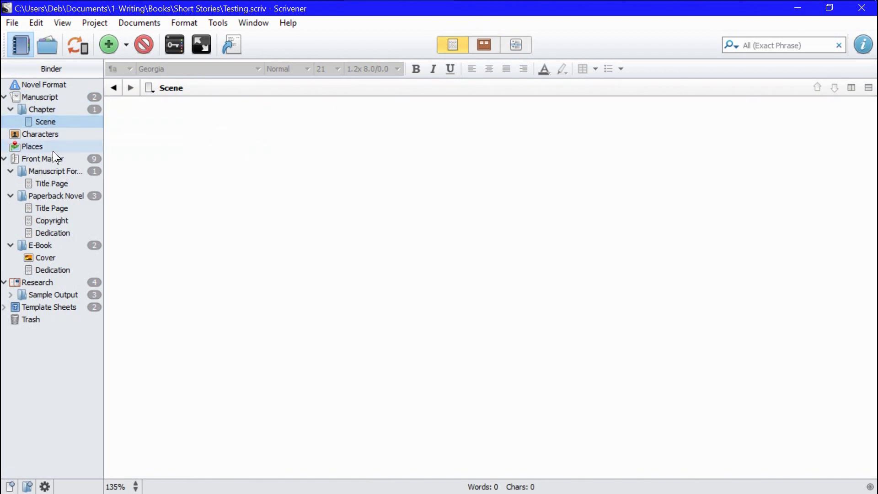
left_click(48, 108)
left_click(51, 102)
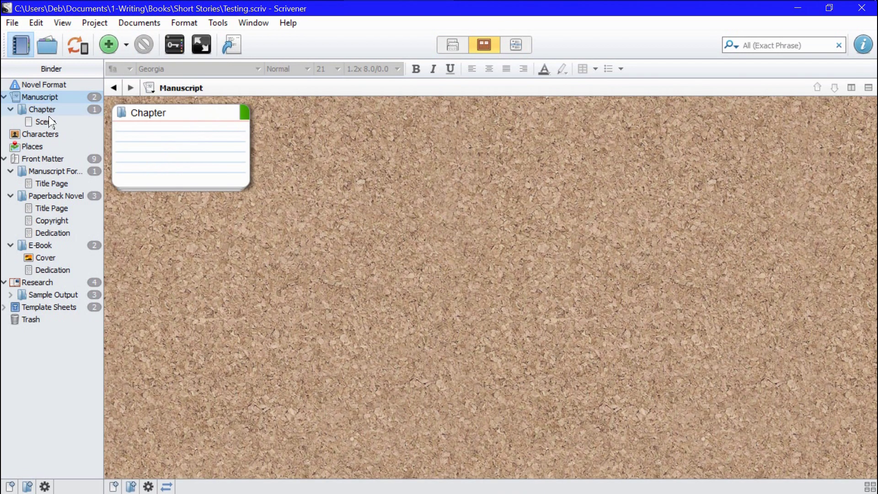
- Write "This is where you type and write your document." in the Scene document of the Chapter folder
left_click(47, 122)
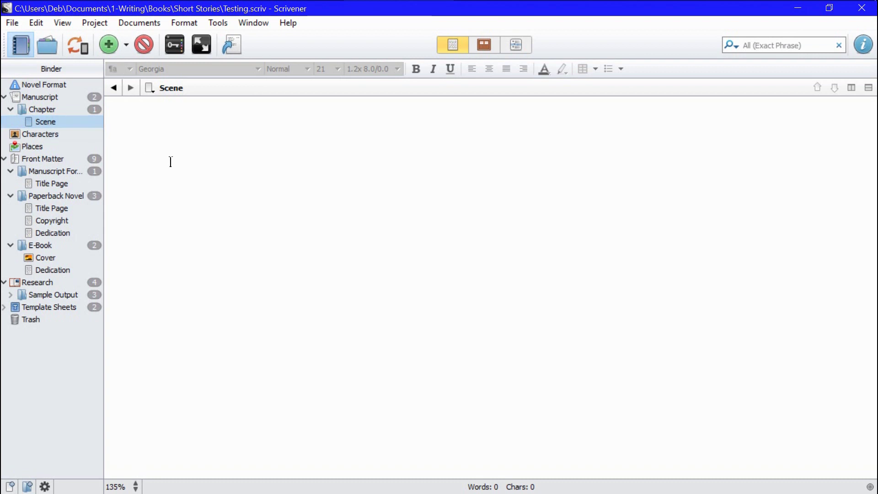
left_click(171, 144)
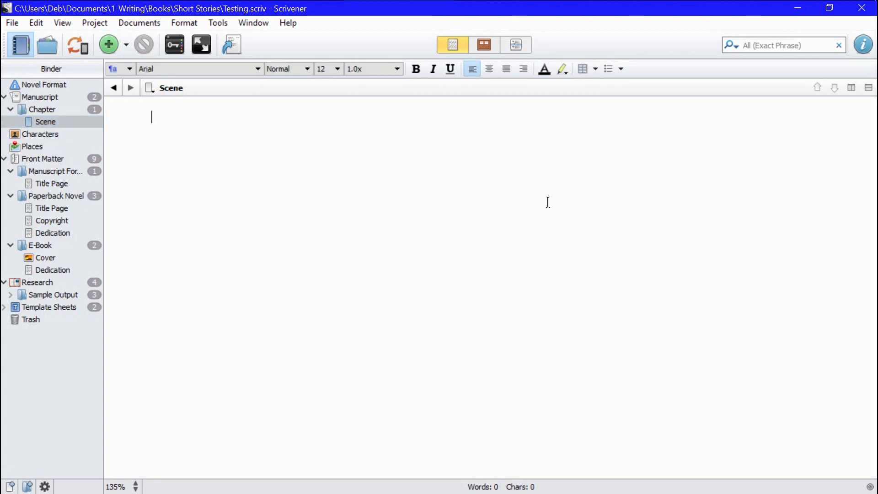
type("Thii")
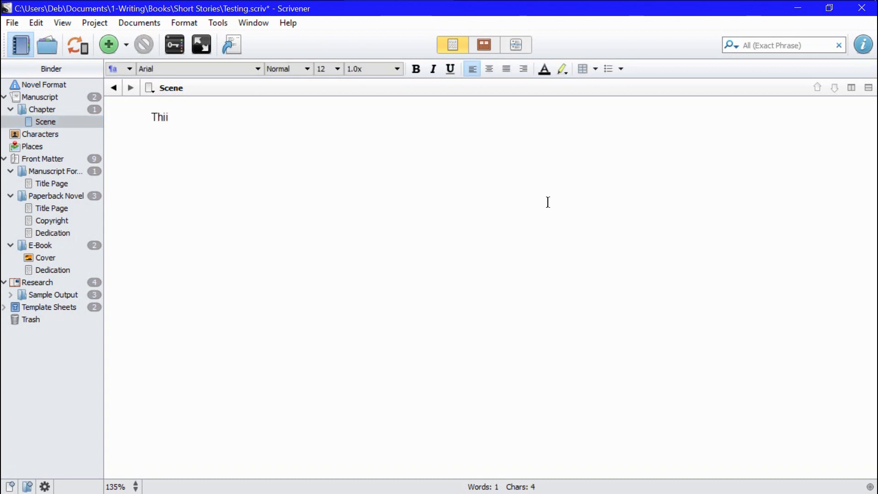
key("BackSpace")
type("s is whe")
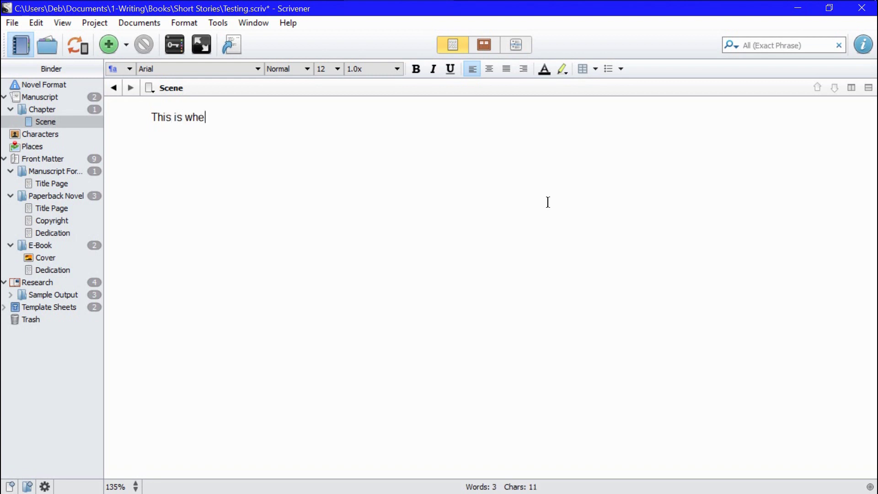
type("re you type and wrte yo")
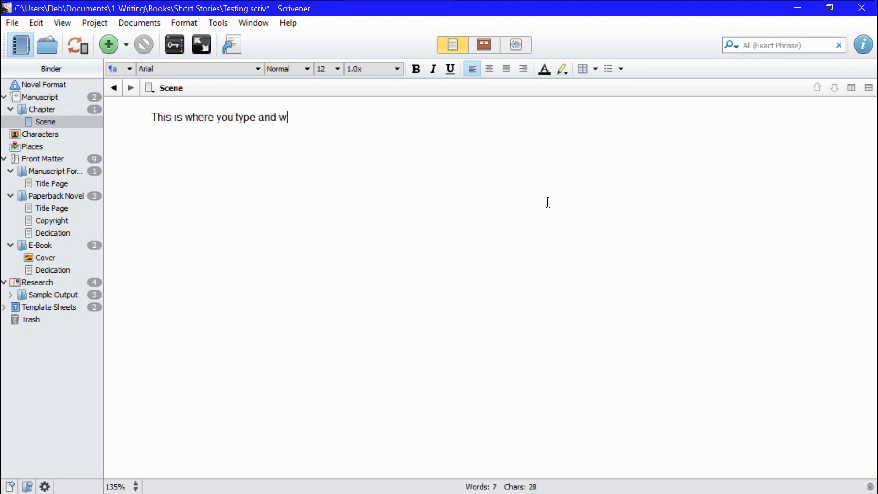
key("BackSpace")
key("BackSpace")
key("BackSpace")
key("BackSpace")
key("BackSpace")
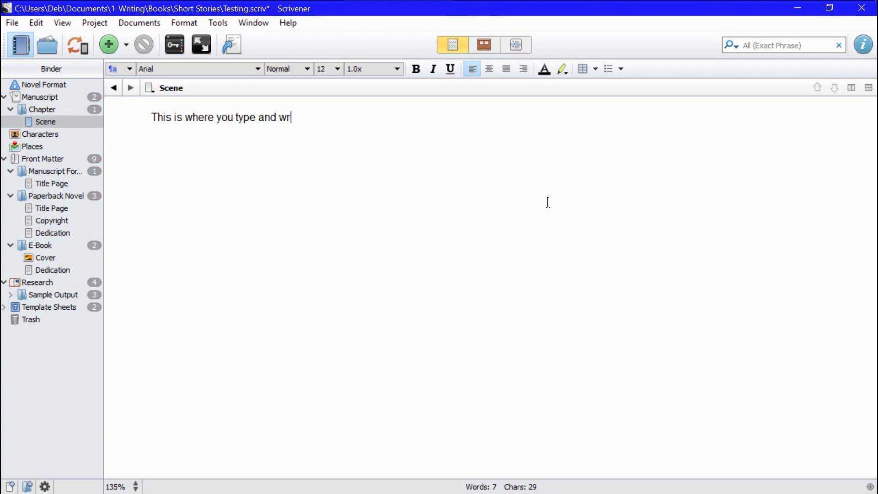
type("ite ")
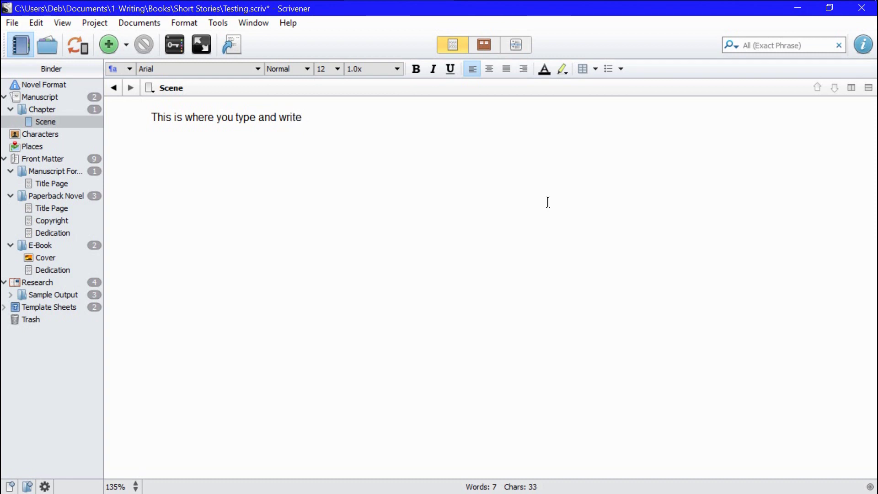
type("your document.")
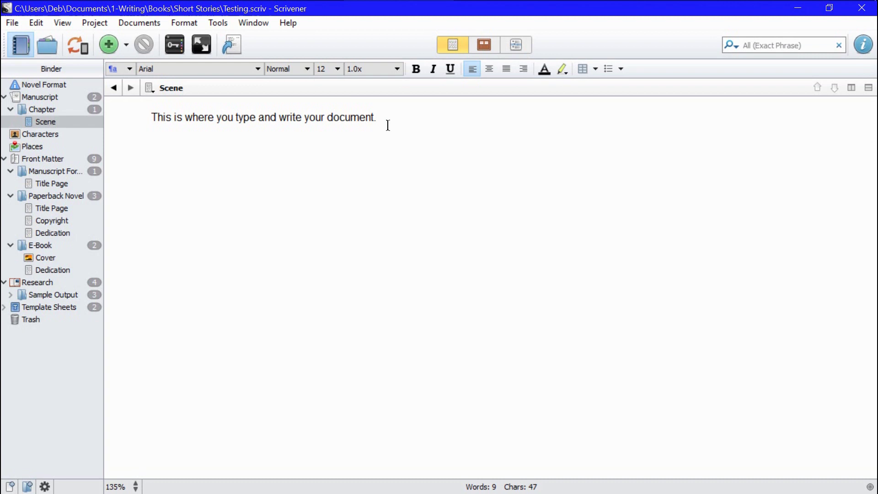
- Apply bold to the sentence in the Scene document, remove the bold again and deselect the text
left_click_drag(386, 126, 159, 125)
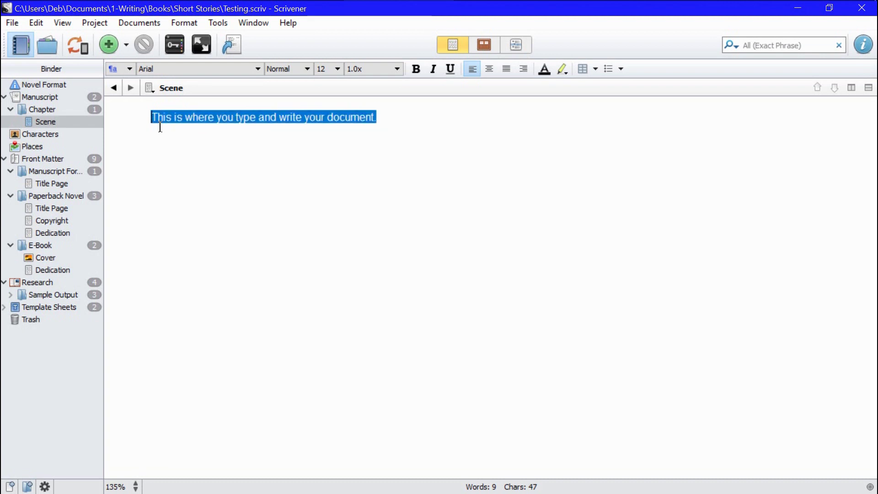
left_click(417, 70)
left_click(419, 72)
left_click(439, 151)
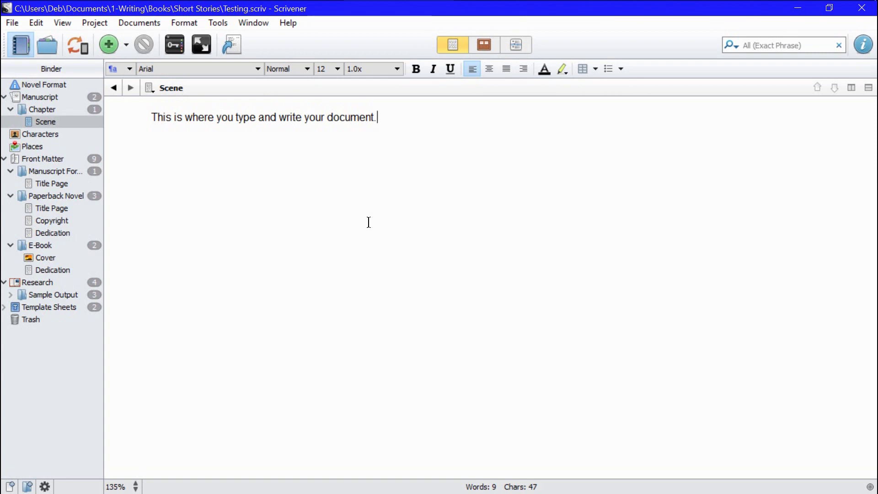
- Add a new text document named "Scene 2" below Scene in the Chapter folder
left_click(43, 121)
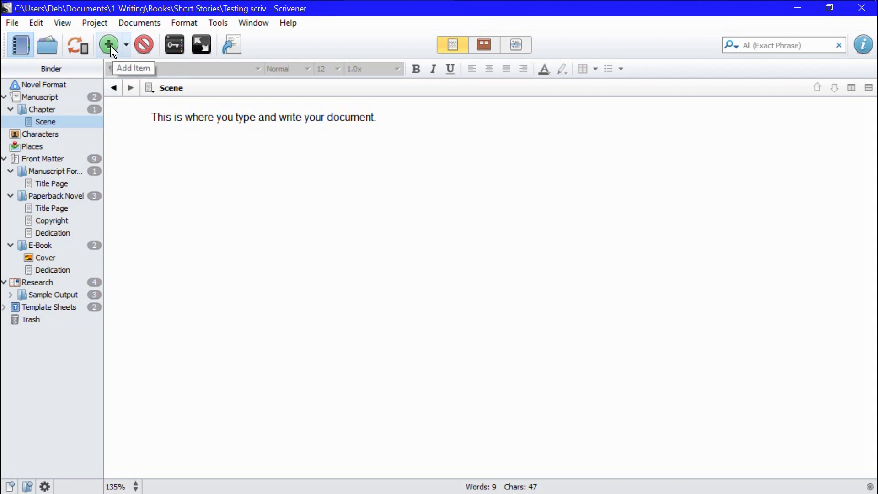
left_click(127, 44)
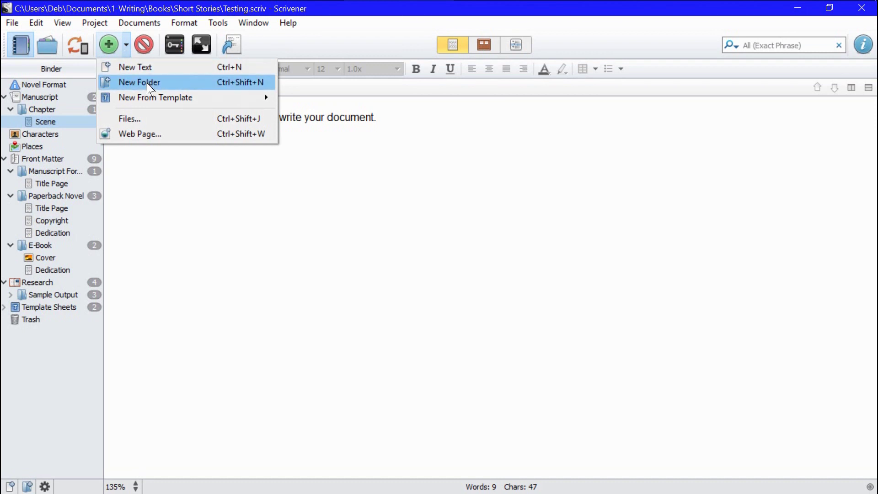
mouse_move(213, 105)
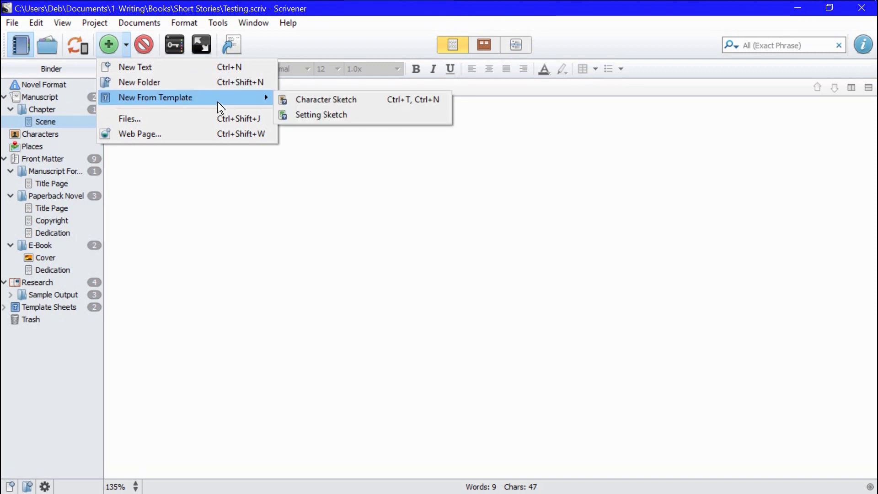
left_click(140, 69)
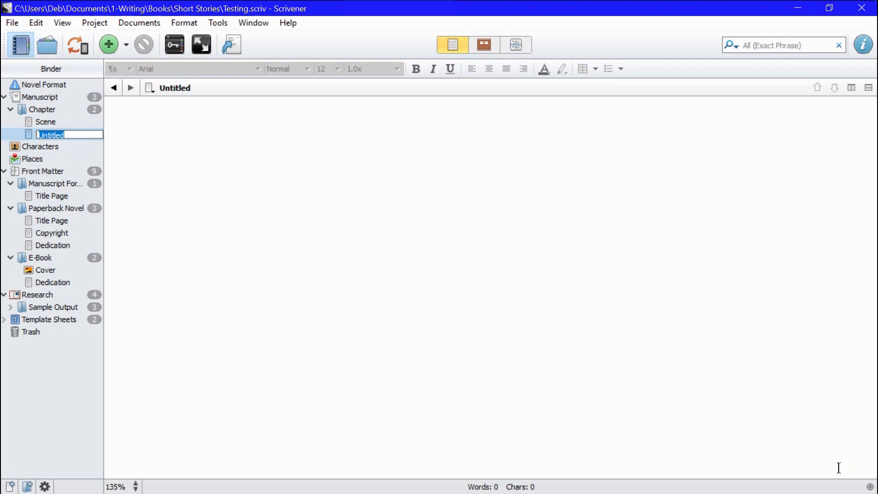
type("Scene2")
key("BackSpace")
type("2")
key("Return")
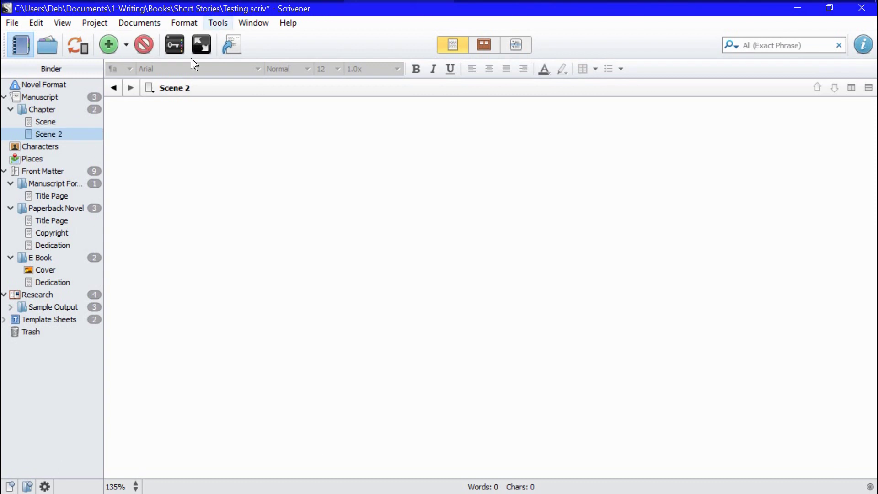
- Rename the new Scene 2 document as "Scene 3" in its header title
left_click(198, 95)
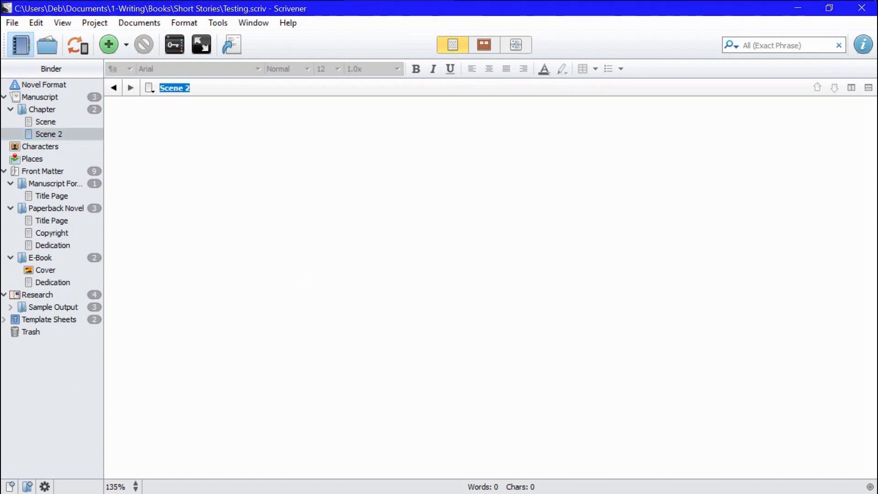
type("Scene 3")
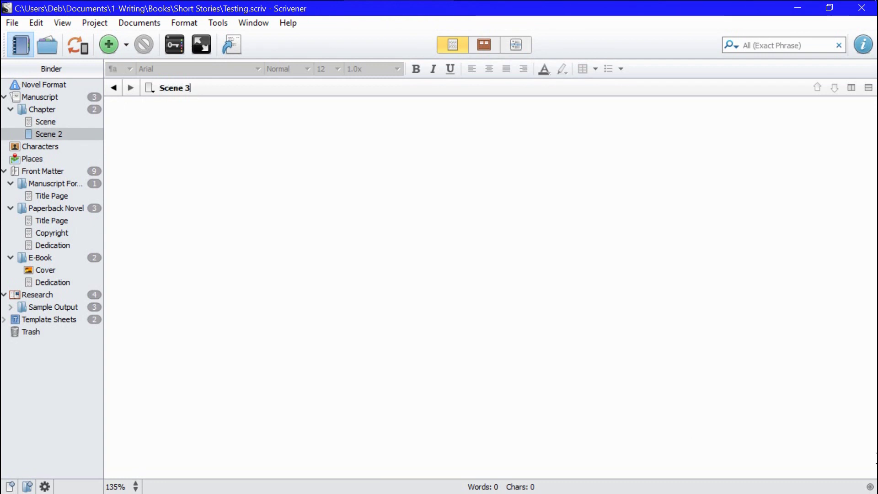
key("Return")
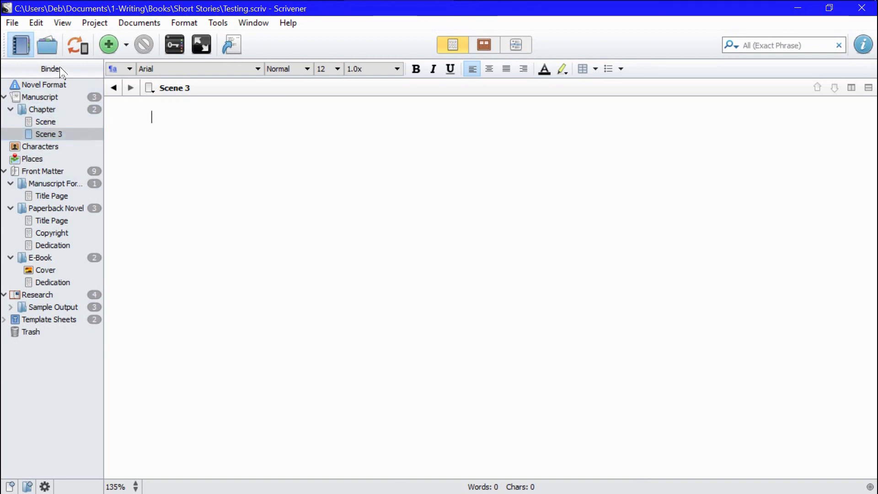
- Add another text document named "Scene 2" to the Chapter folder and move it above Scene 3
left_click(126, 45)
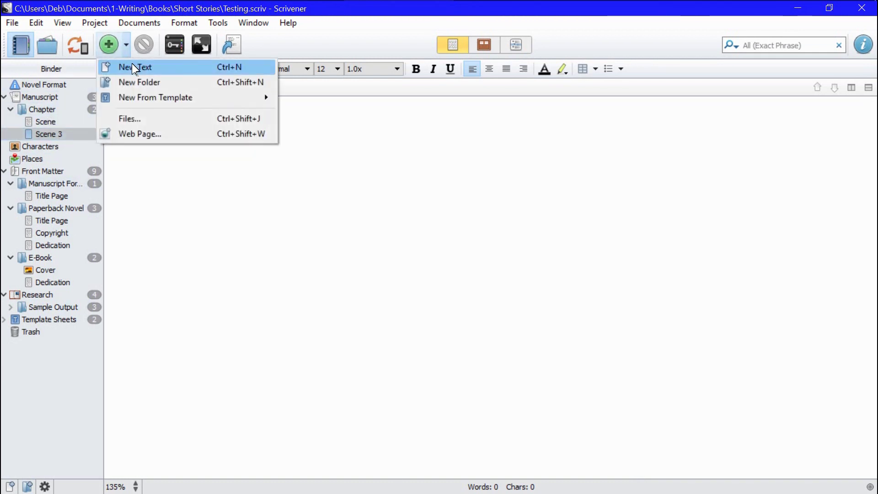
left_click(132, 65)
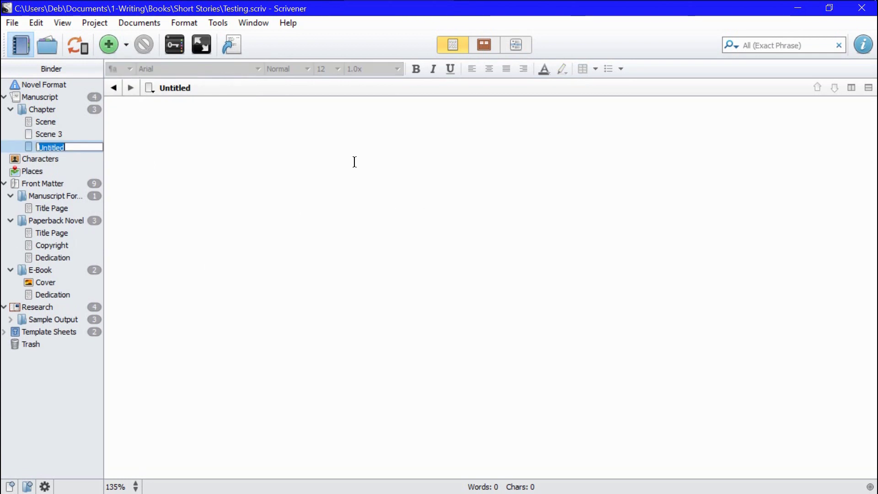
type("Scene 2")
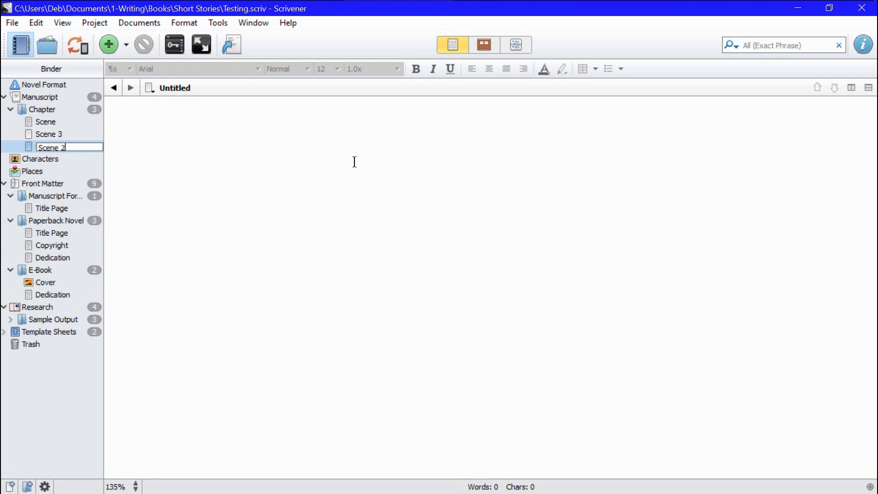
key("Return")
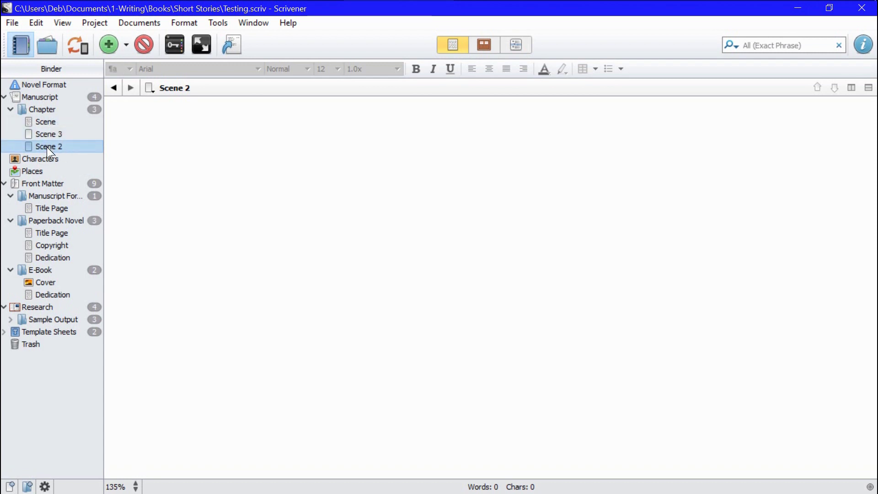
left_click_drag(47, 146, 55, 133)
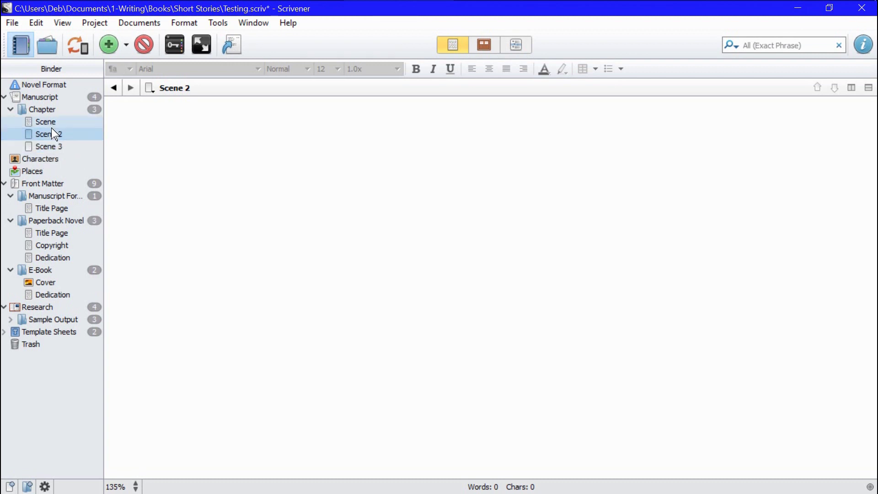
- Write "This is the second scene." in the Scene 2 document
left_click(194, 151)
type("Ths")
key("BackSpace")
type("is i")
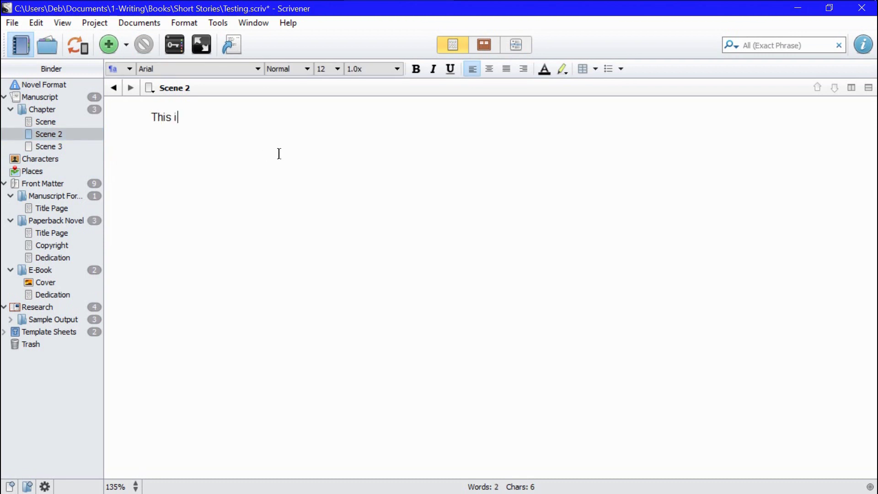
type("s the second scene.")
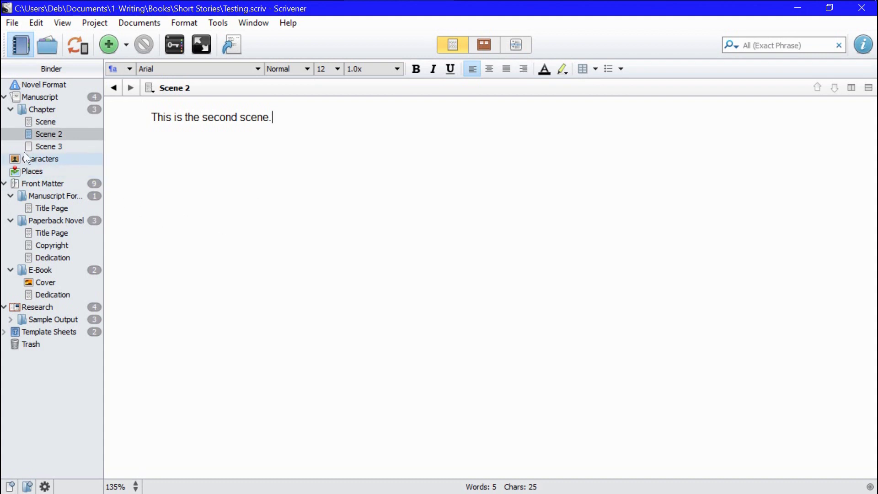
- Write "And this is scene 3." in the Scene 3 document and look through the three scenes
left_click(36, 146)
left_click(271, 169)
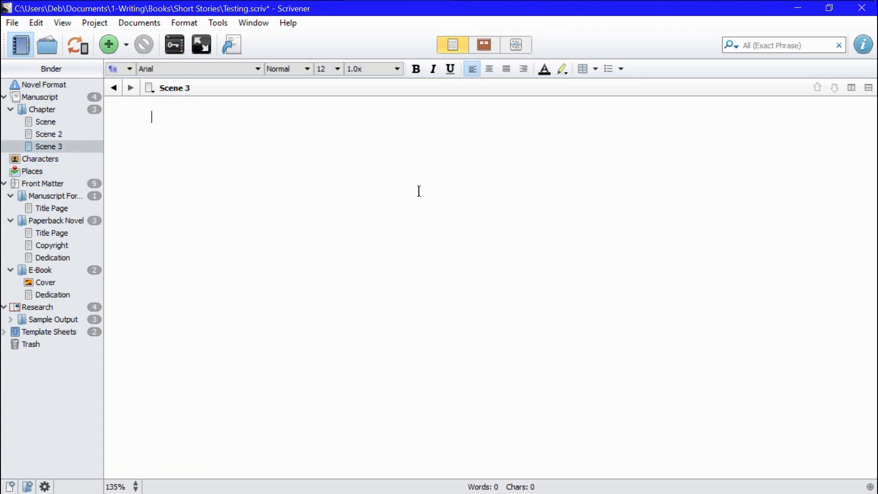
type("And this is scene 3.")
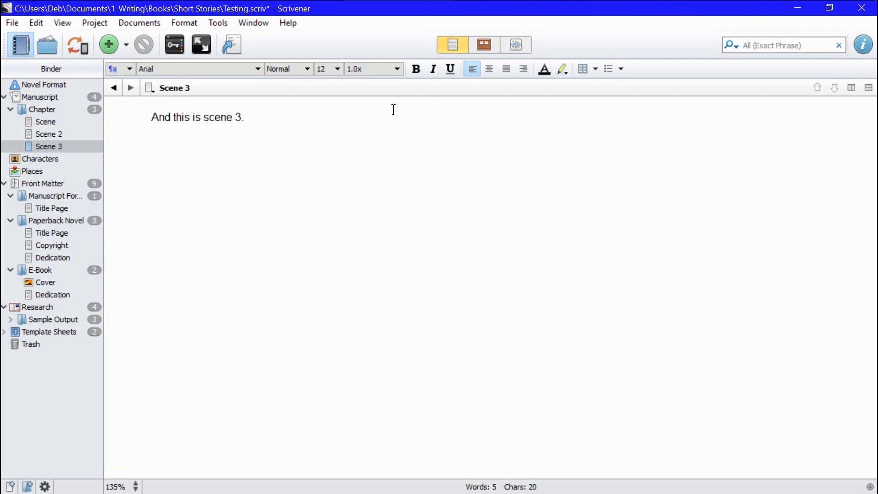
left_click(55, 126)
left_click(57, 138)
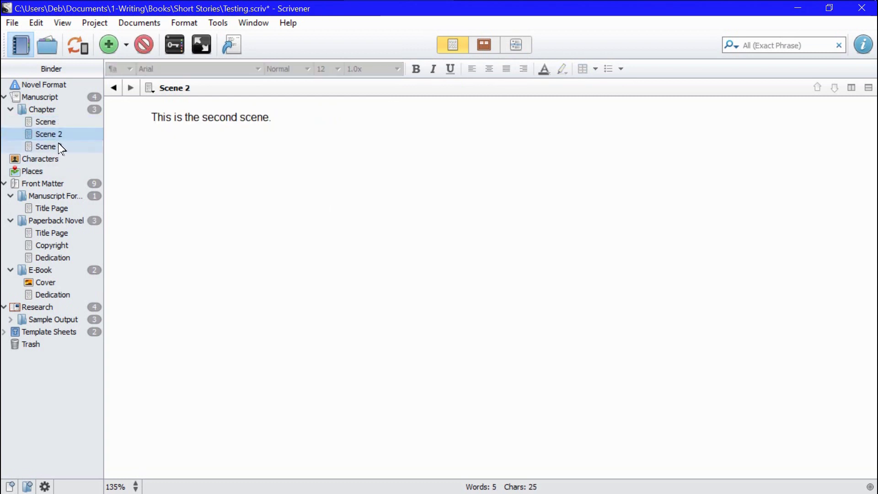
left_click(60, 150)
- Add a new folder named "Chapter 2" after the Chapter folder in the manuscript
left_click(54, 108)
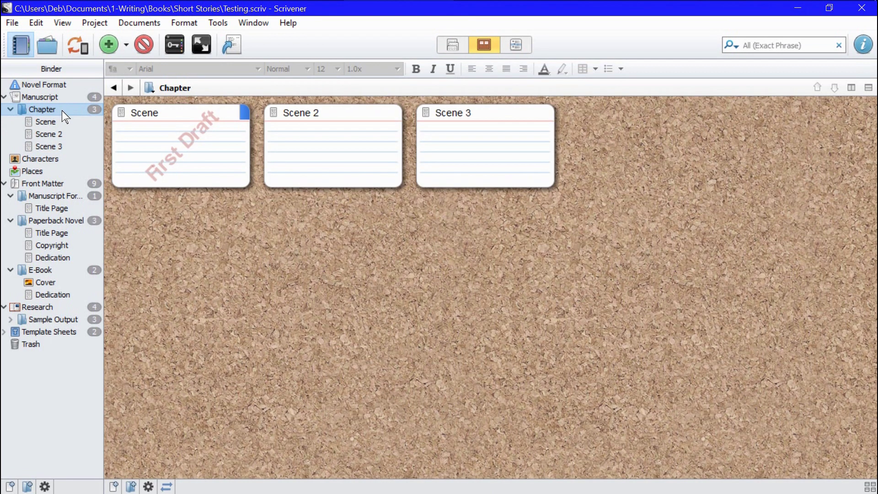
left_click(128, 45)
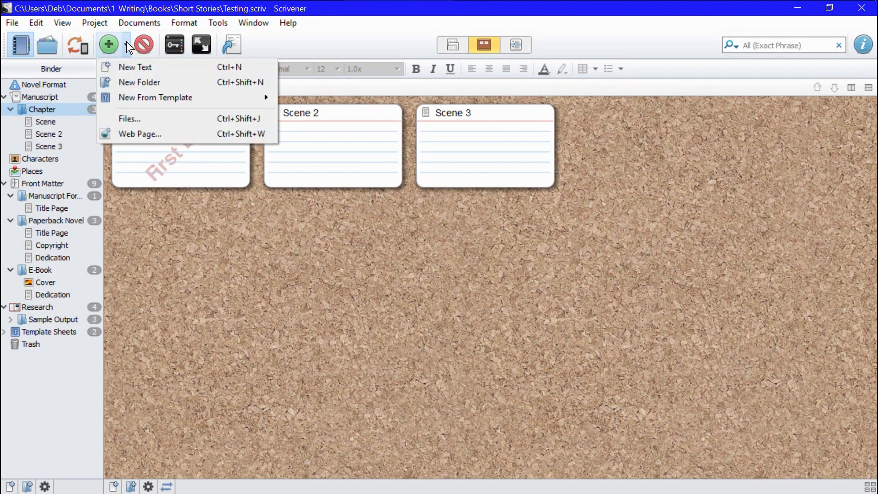
left_click(141, 86)
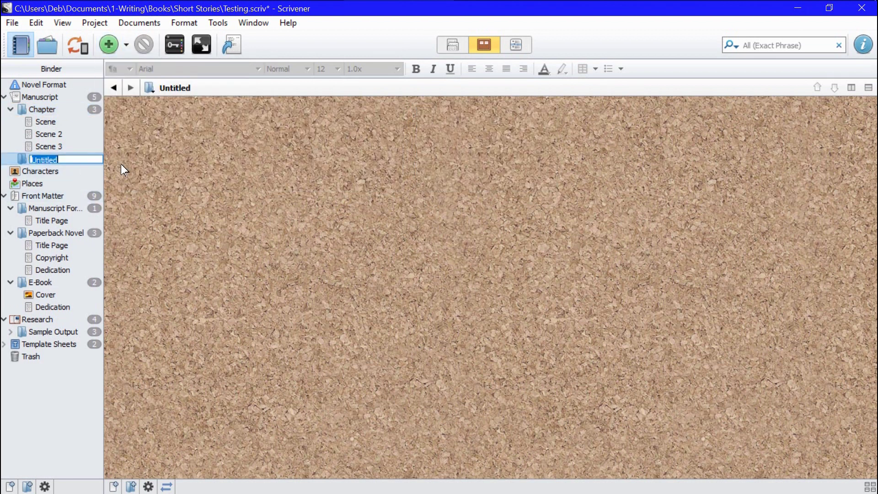
type("Chapter 2")
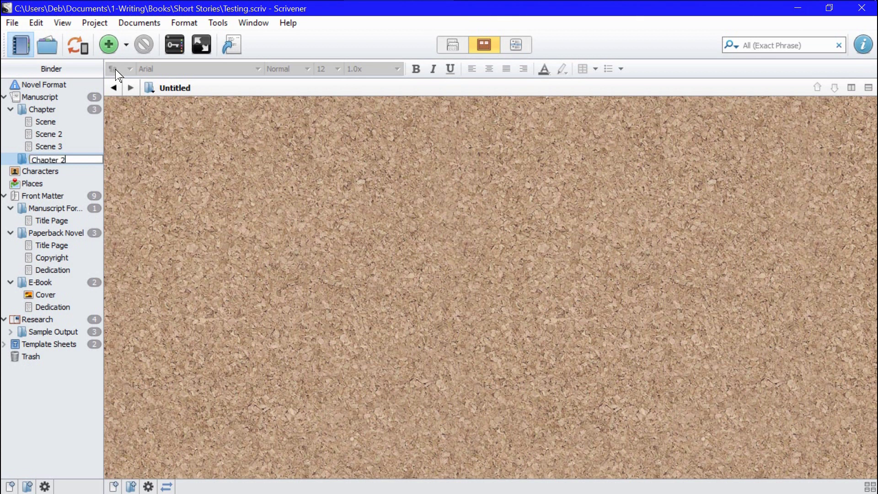
key("Return")
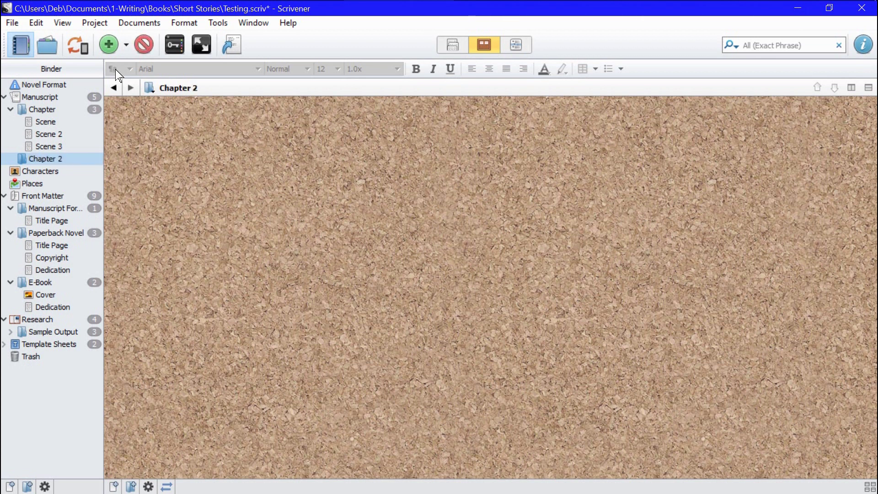
- Rename the first Chapter folder as "Chapter 1"
double_click(47, 111)
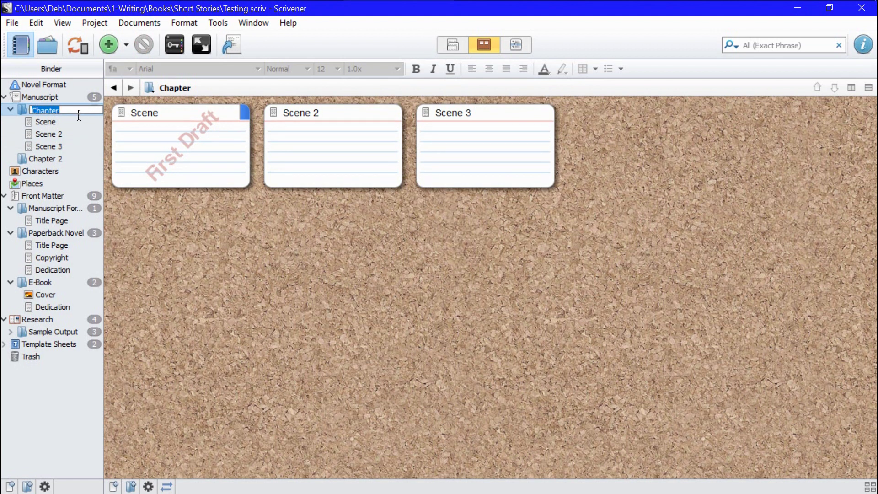
left_click(69, 115)
type("1")
key("Return")
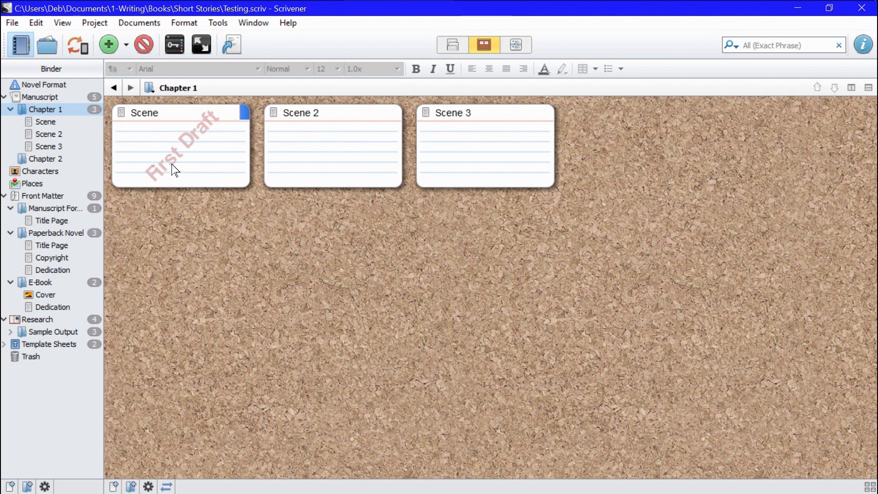
- Look through the three scenes of Chapter 1 and collapse the Chapter 1 folder in the binder
left_click(37, 124)
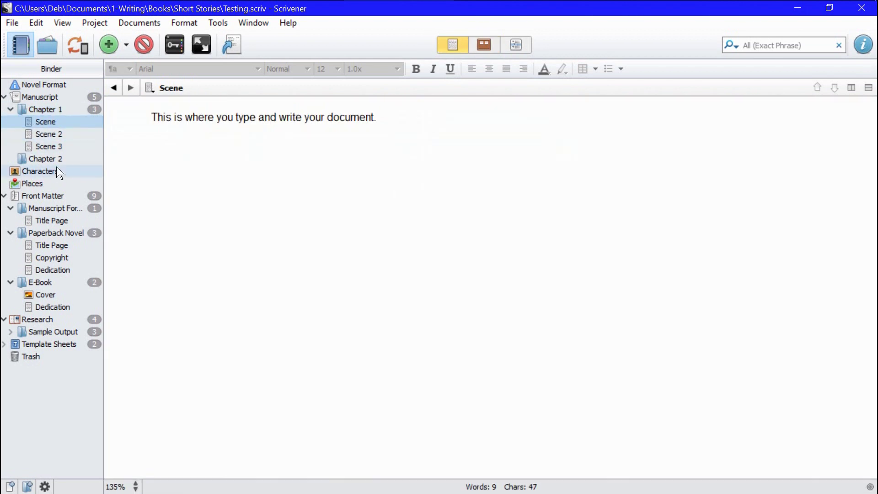
left_click(57, 136)
left_click(54, 147)
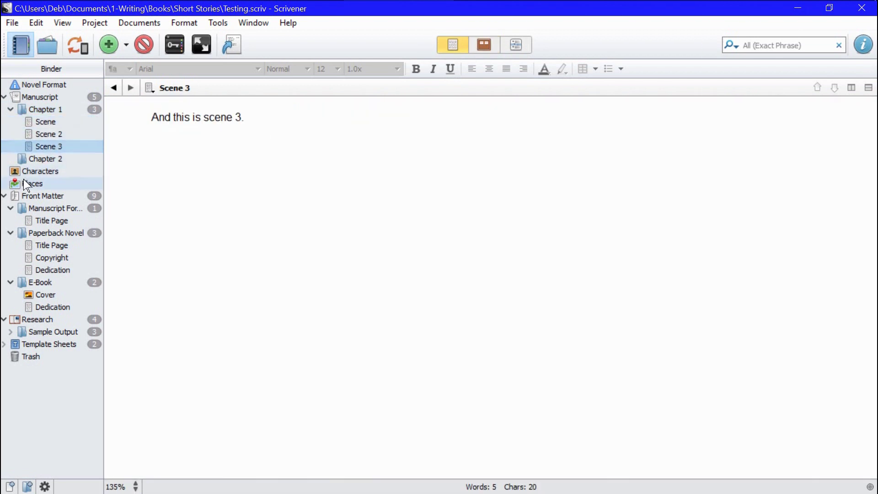
left_click(11, 109)
left_click(11, 109)
left_click(11, 109)
left_click(11, 109)
left_click(11, 108)
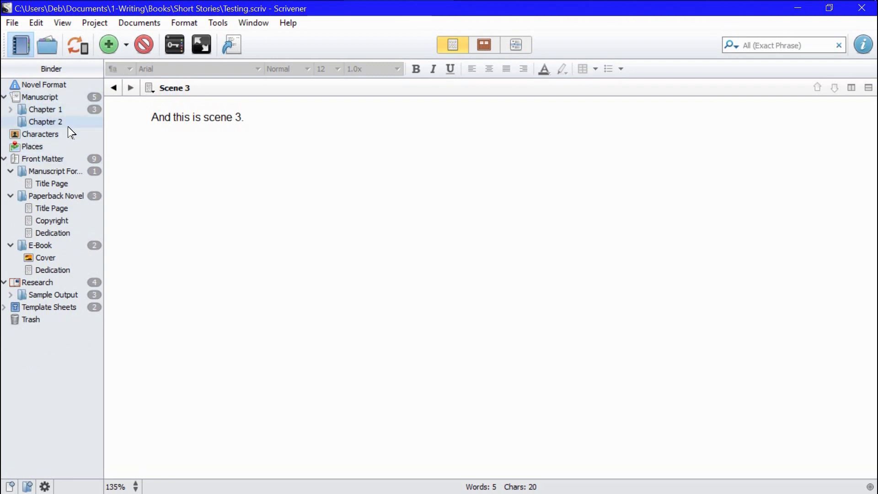
- Add a new text document named "Scene 1 of Chapter 2" inside the Chapter 2 folder
left_click(59, 113)
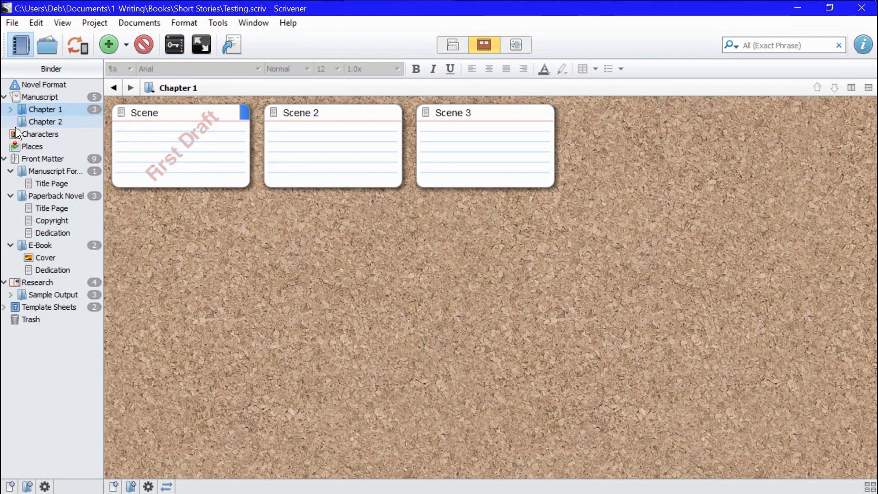
left_click(59, 120)
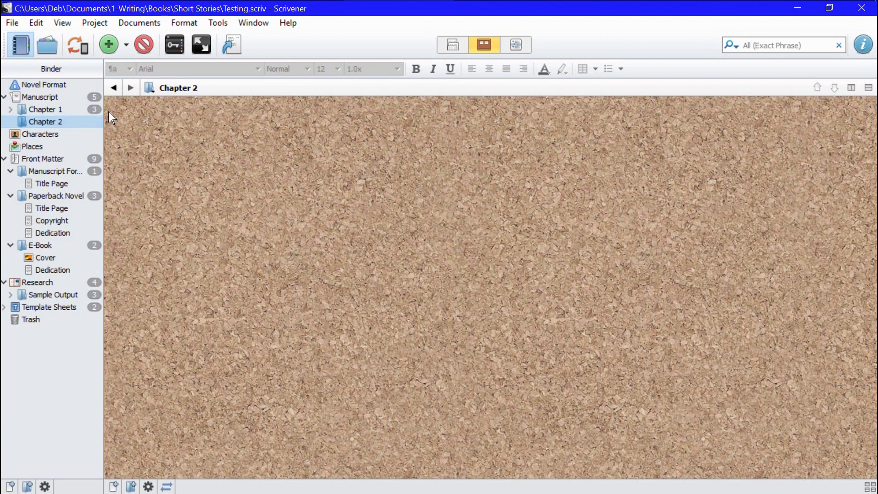
left_click(125, 46)
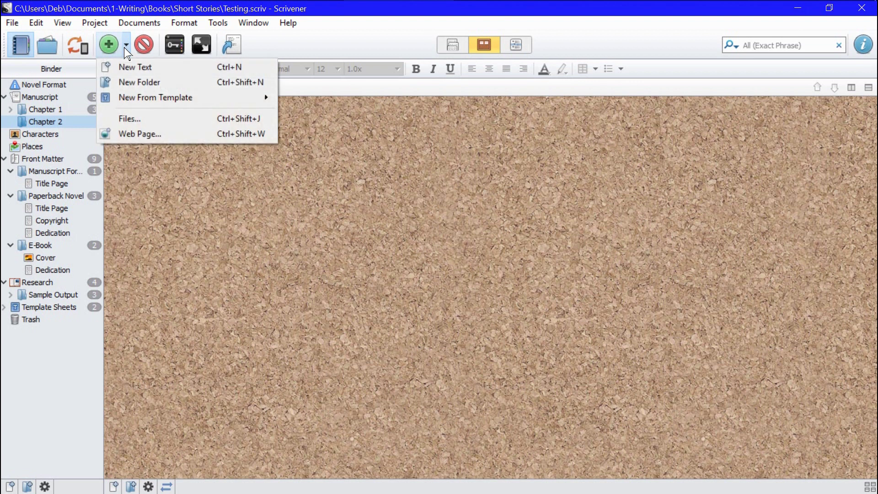
left_click(136, 69)
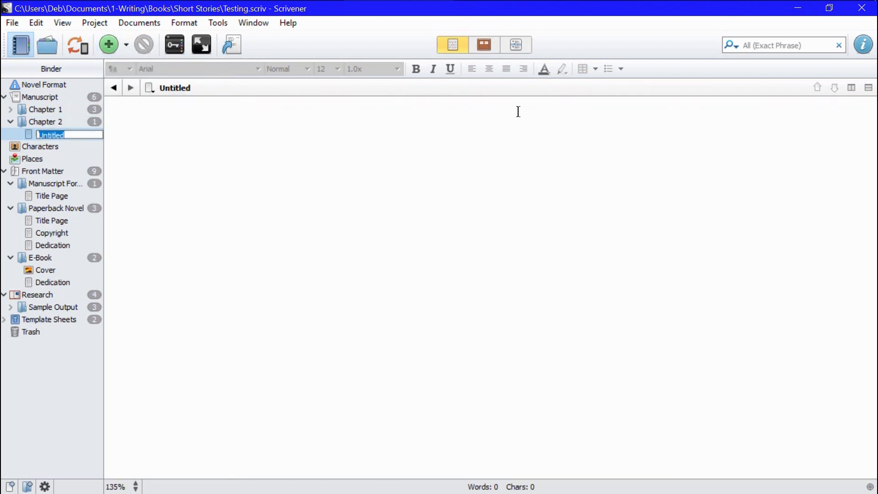
type("Scene 1 of Chapter 2")
key("Return")
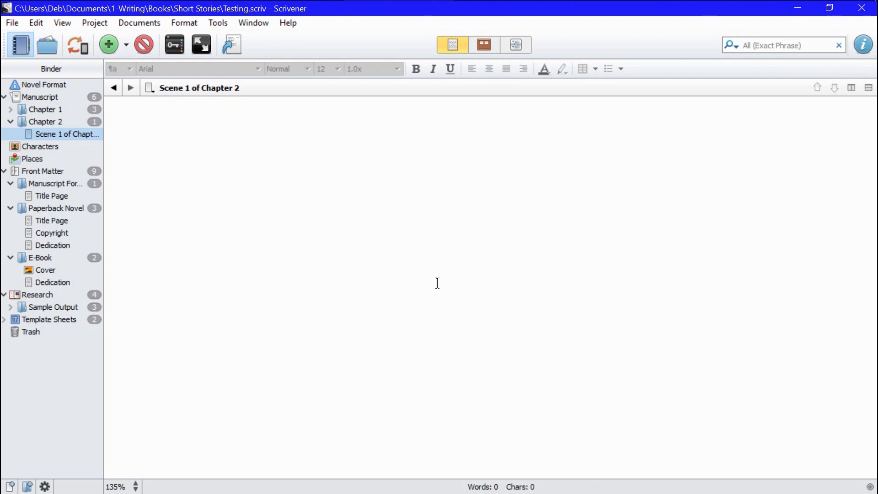
- View the Chapter 1 folder's index cards and expand and collapse its scene list in the binder
left_click(7, 110)
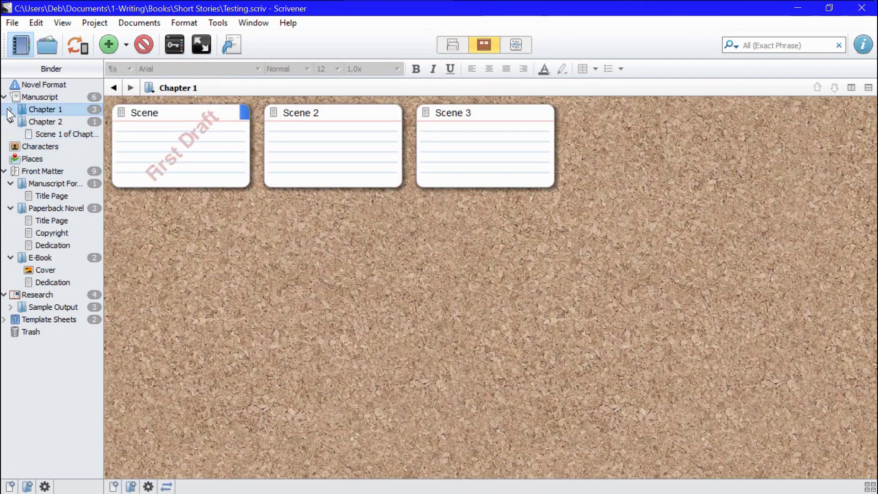
left_click(10, 110)
left_click(11, 111)
left_click(10, 111)
left_click(10, 110)
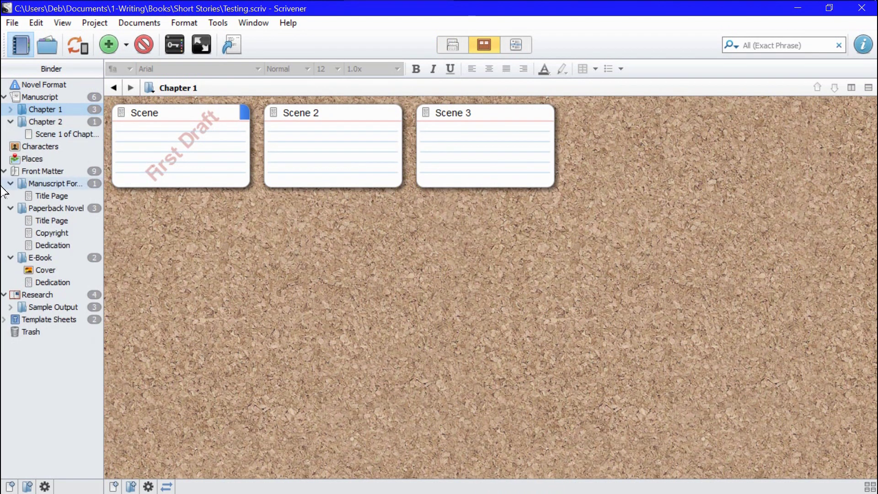
- View the Chapter 2 folder's index cards and open its scene document, leaving Chapter 1 collapsed in the binder
left_click(10, 110)
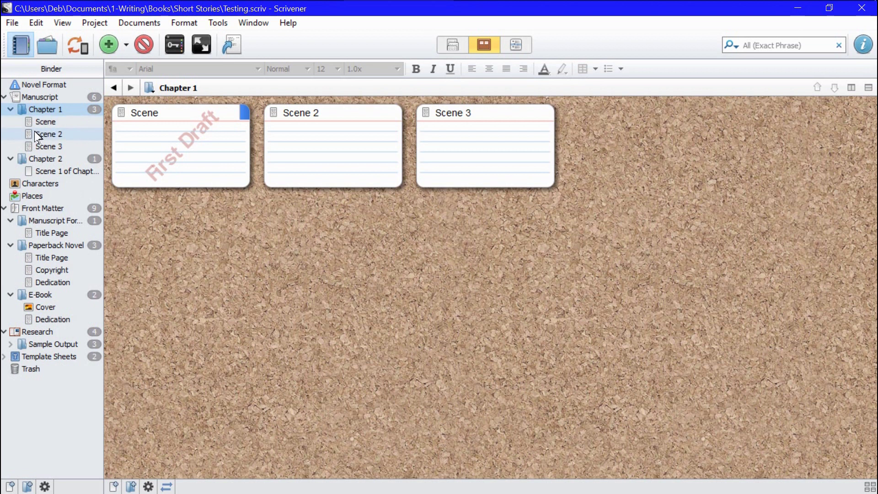
left_click(11, 110)
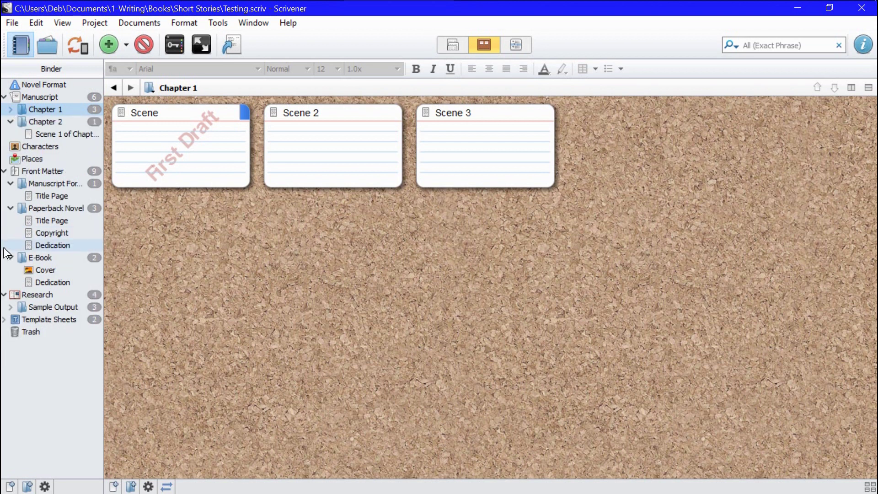
left_click(81, 133)
left_click(51, 126)
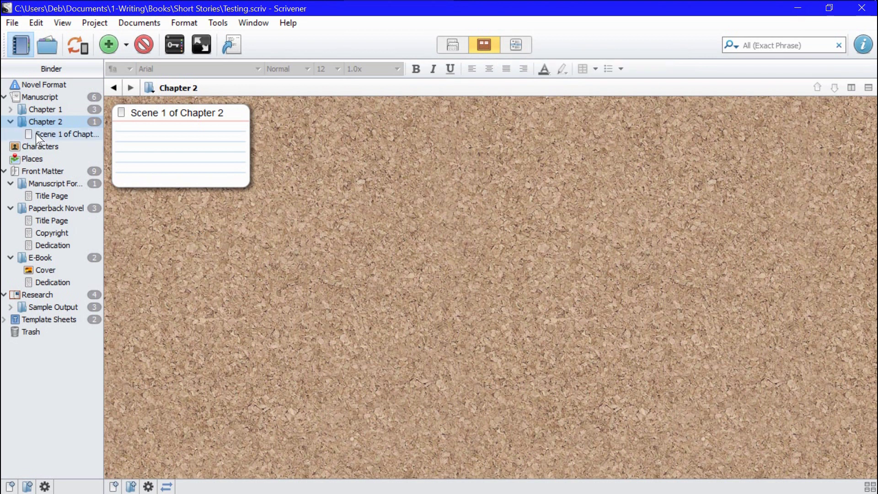
left_click(47, 135)
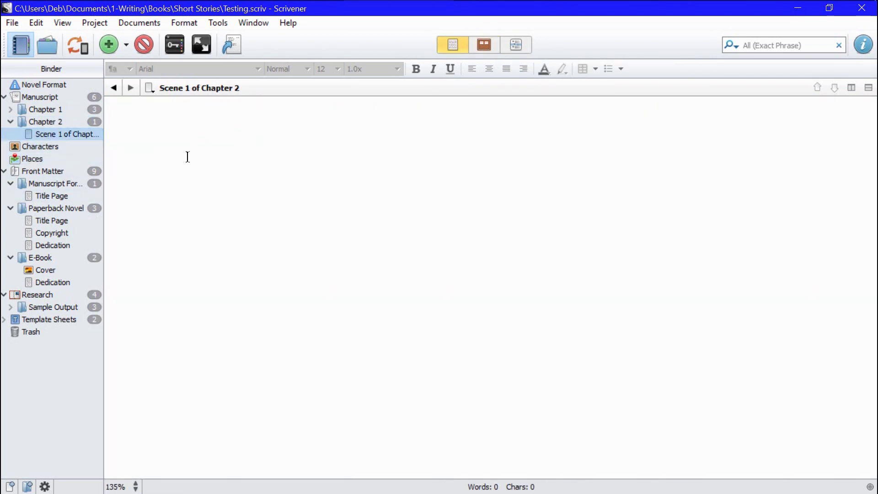
- Expand Chapter 1 to view its scenes as index cards and review the options for adding new texts and folders
left_click(11, 111)
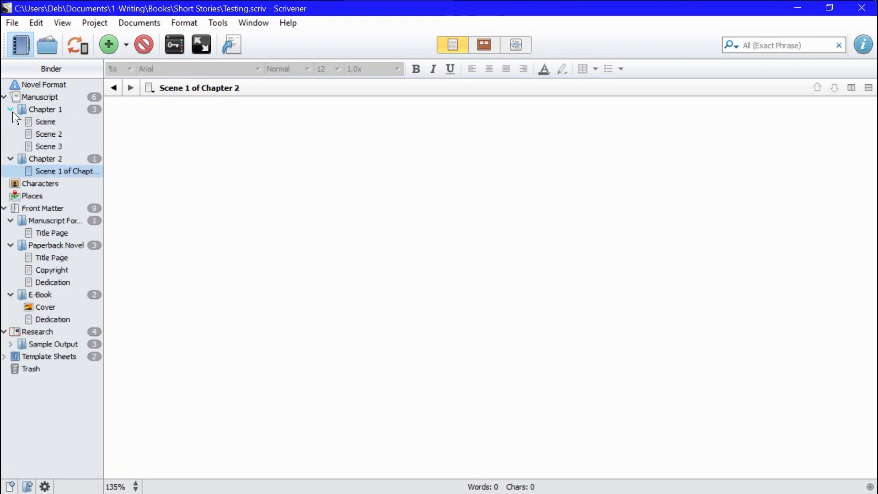
left_click(47, 110)
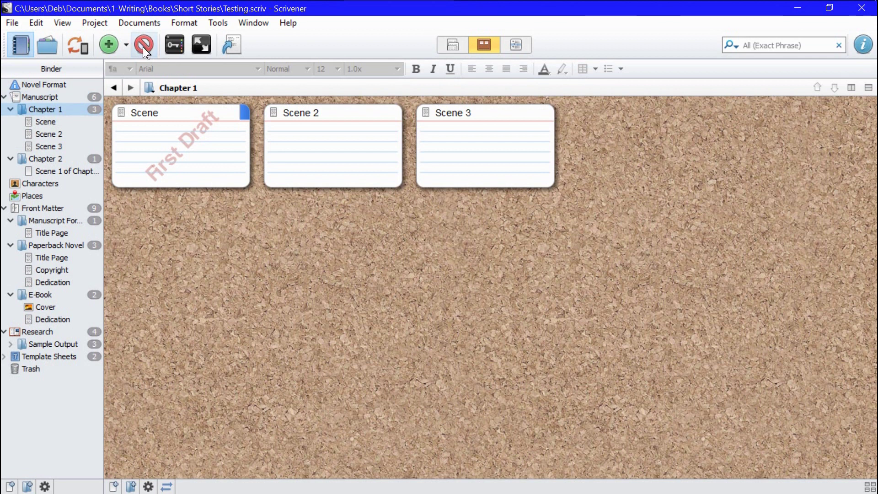
left_click(126, 45)
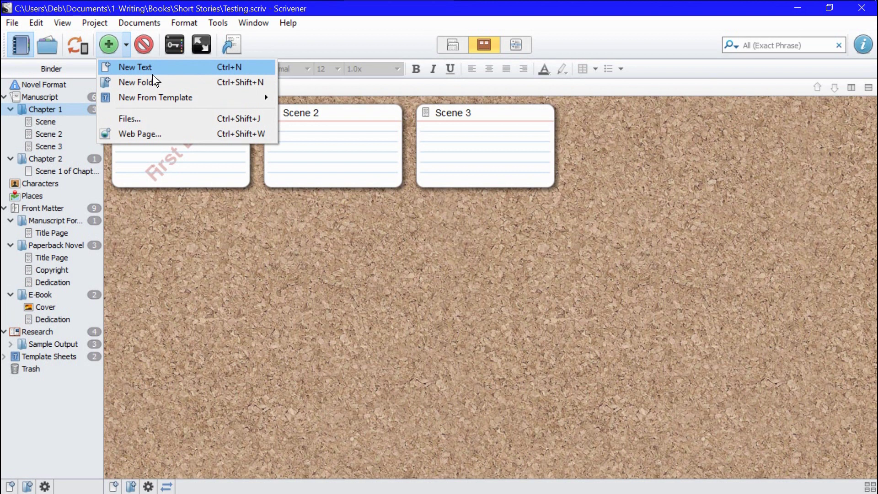
left_click(243, 261)
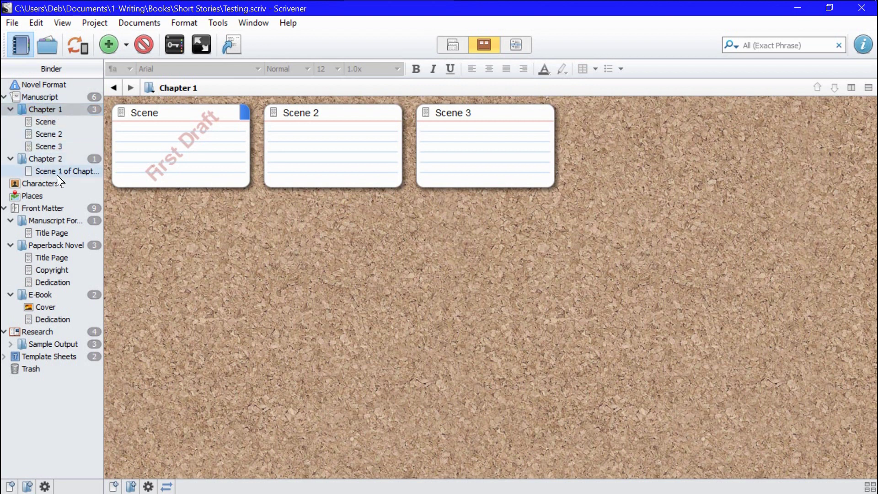
left_click(64, 123)
left_click(46, 109)
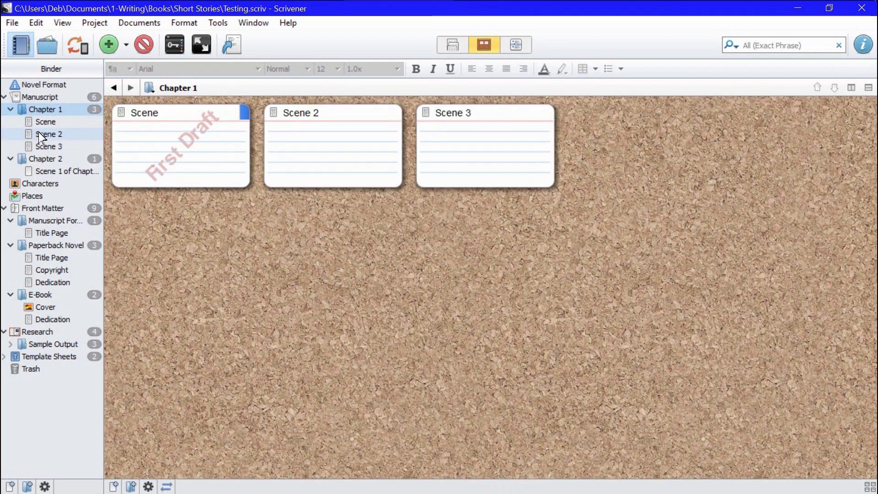
left_click(125, 45)
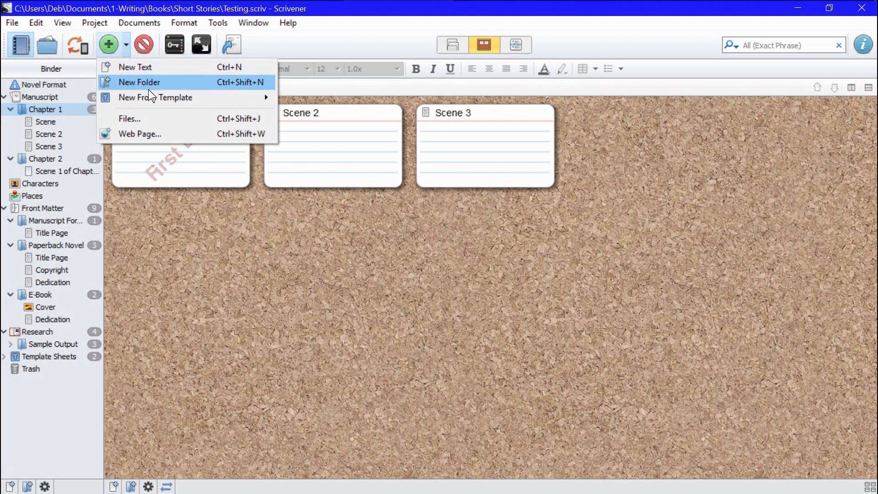
left_click(127, 44)
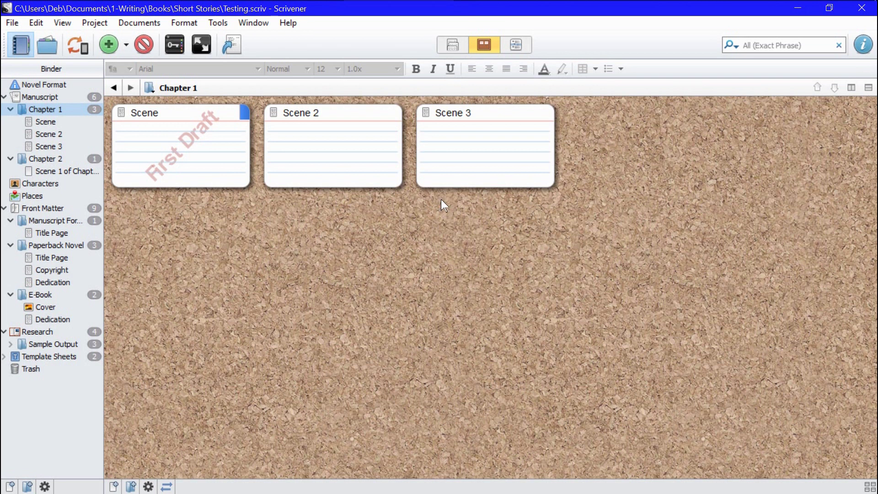
- Open the first scene of Chapter 1 and place the text cursor at the end of its sentence
left_click(67, 123)
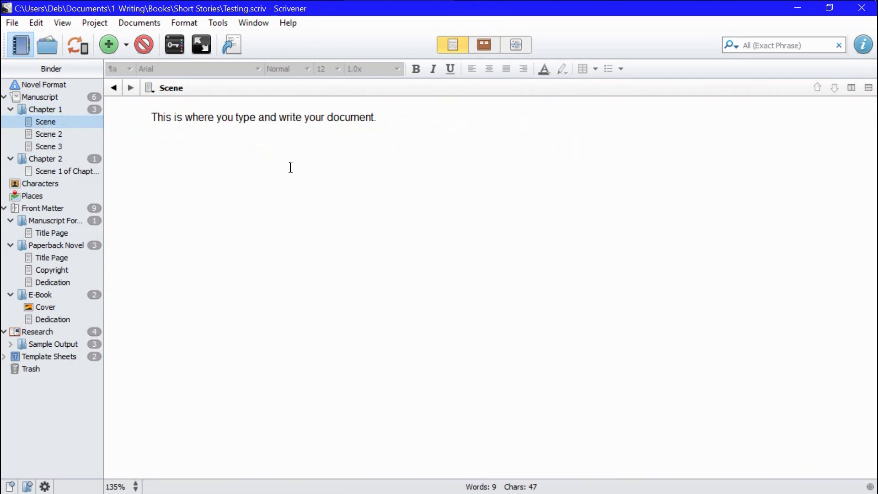
left_click(459, 124)
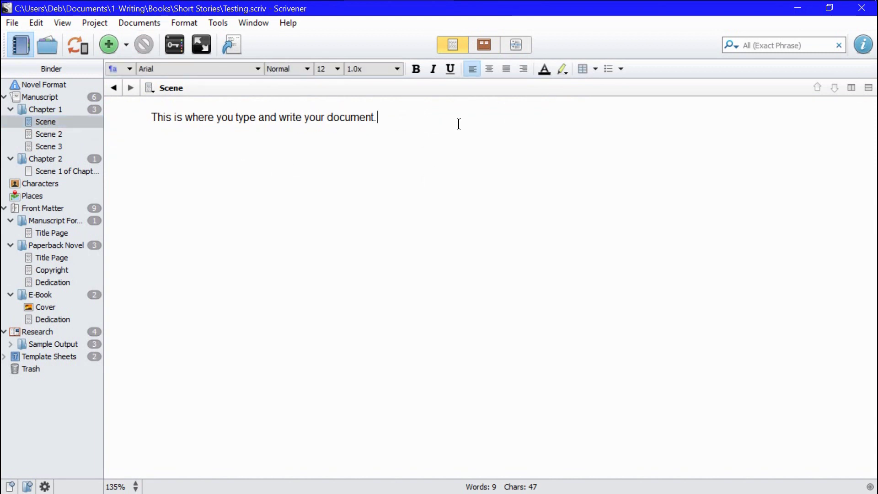